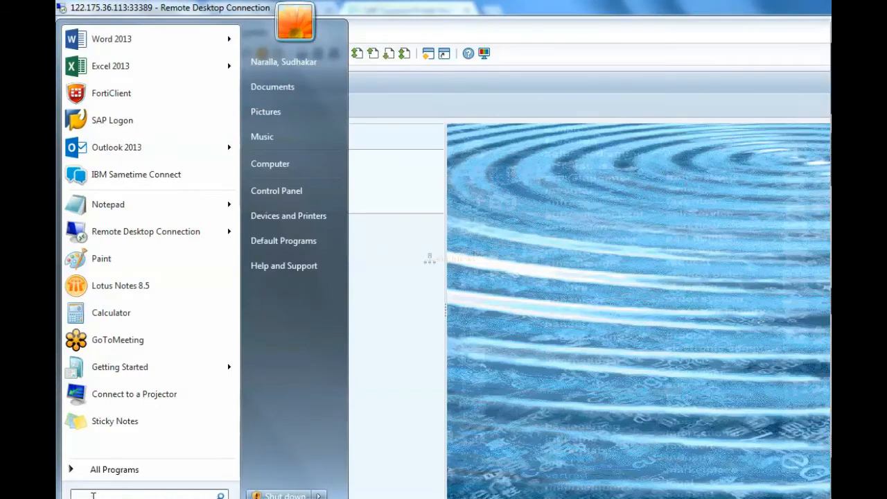
# - Search the computer for mspaint and open Paint
pyautogui.press('BackSpace')
pyautogui.write('mspain')
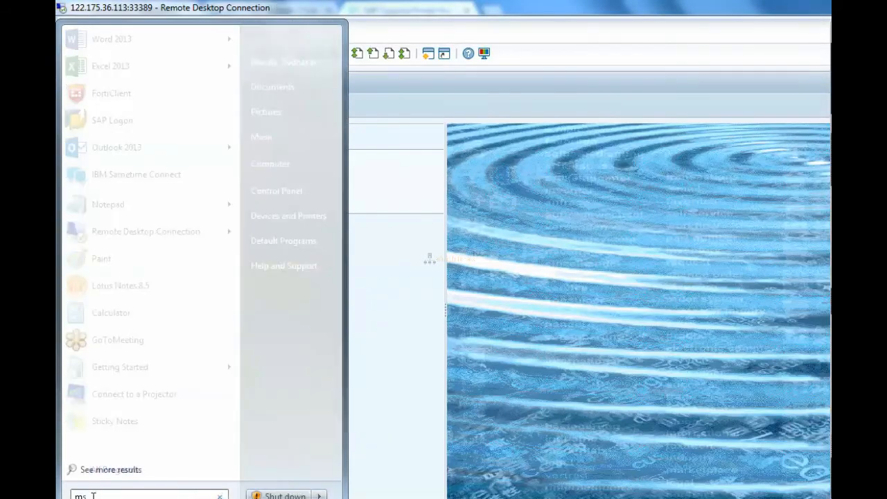
pyautogui.write('t')
pyautogui.press('Return')
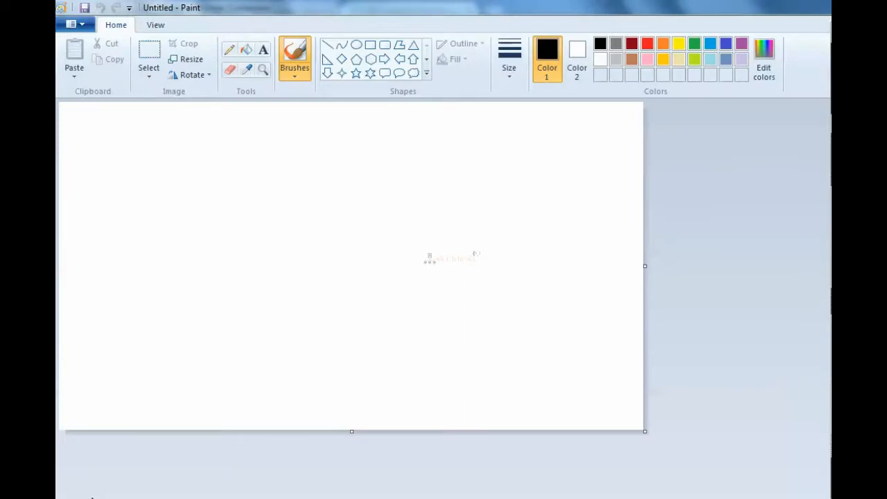
# - Add a large text box across the blank canvas and enter the heading OPERATION MODES followed by a line break
pyautogui.click(263, 49)
pyautogui.moveTo(123, 127)
pyautogui.mouseDown()
pyautogui.moveTo(414, 333)
pyautogui.moveTo(498, 348)
pyautogui.mouseUp()
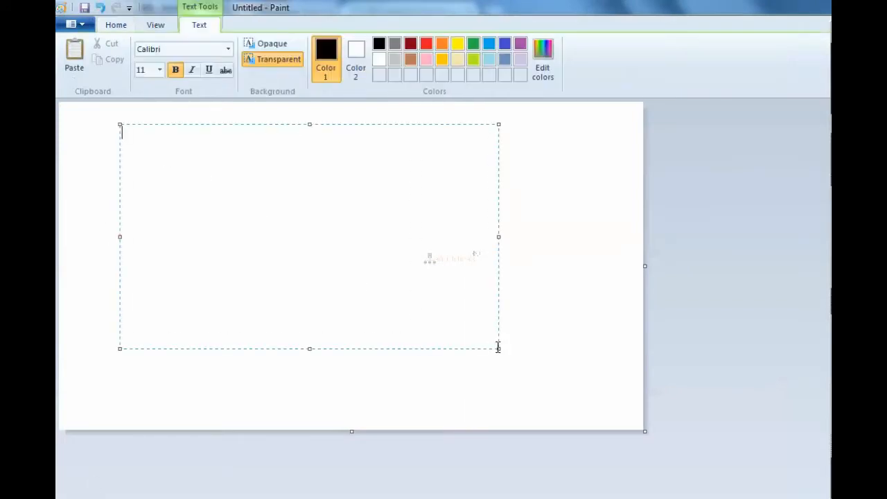
pyautogui.write('OPERATION MODES')
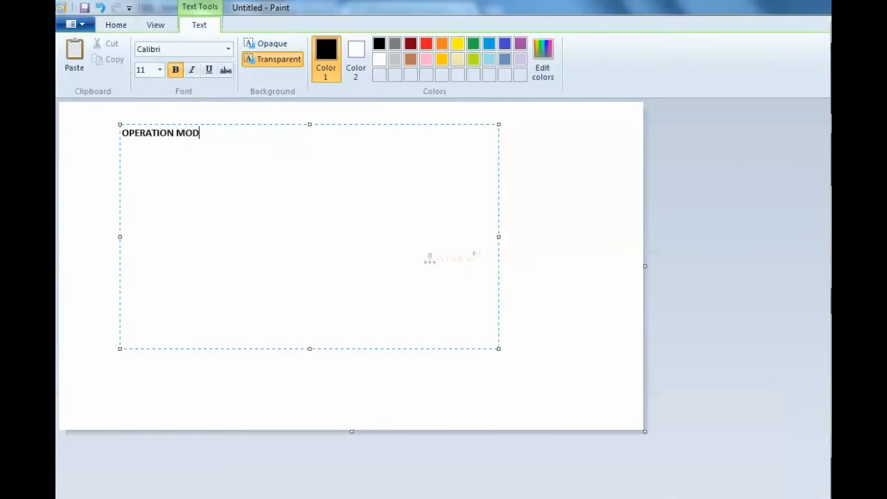
pyautogui.press('Return')
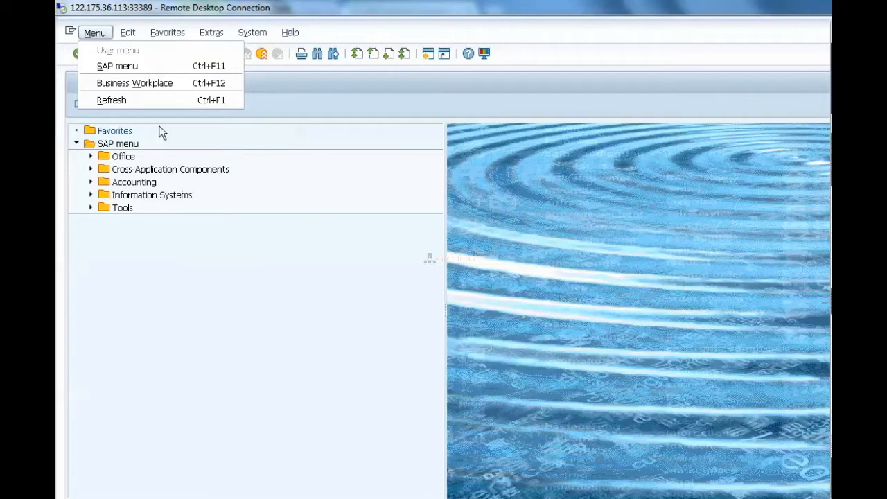
# - Switch to the SAP session, run transaction /NSM51 and open the process overview of server sapbasissrv_HYD_00
pyautogui.click(321, 102)
pyautogui.click(130, 56)
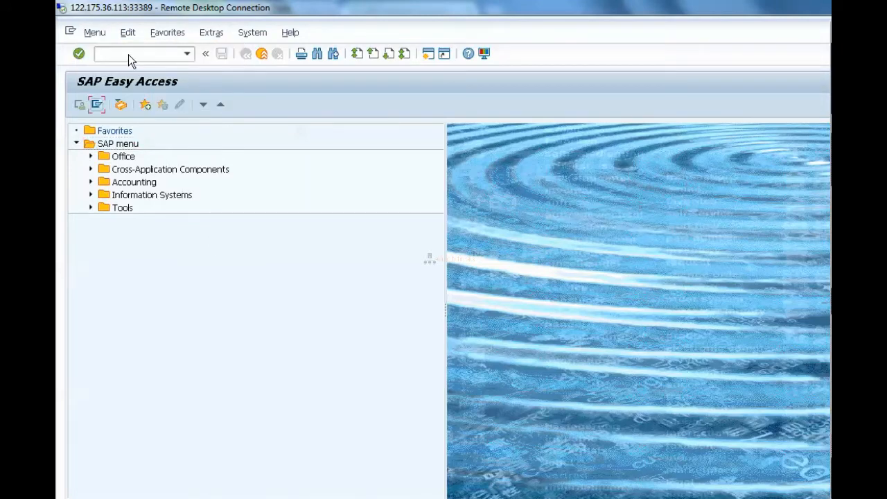
pyautogui.write('/NSM51')
pyautogui.press('Return')
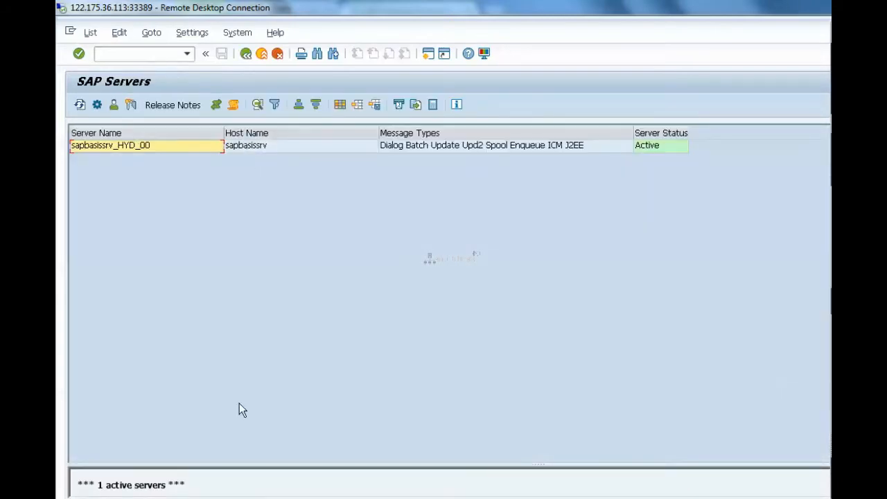
pyautogui.doubleClick(167, 484)
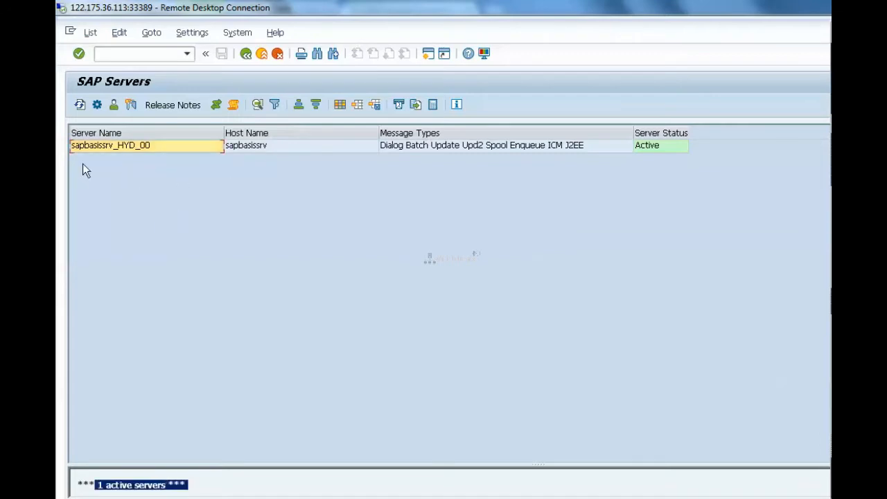
pyautogui.doubleClick(147, 144)
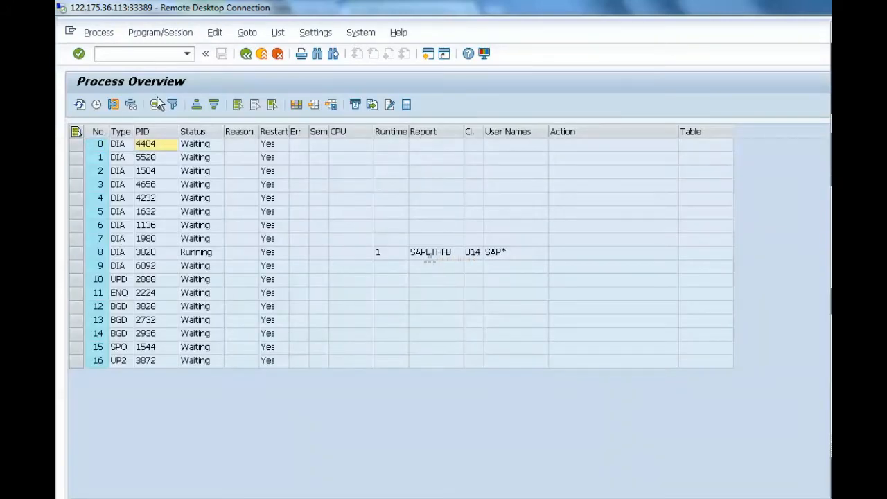
# - View the details of work process 0, return to the process overview, and highlight dialog processes 0 and 9
pyautogui.doubleClick(213, 145)
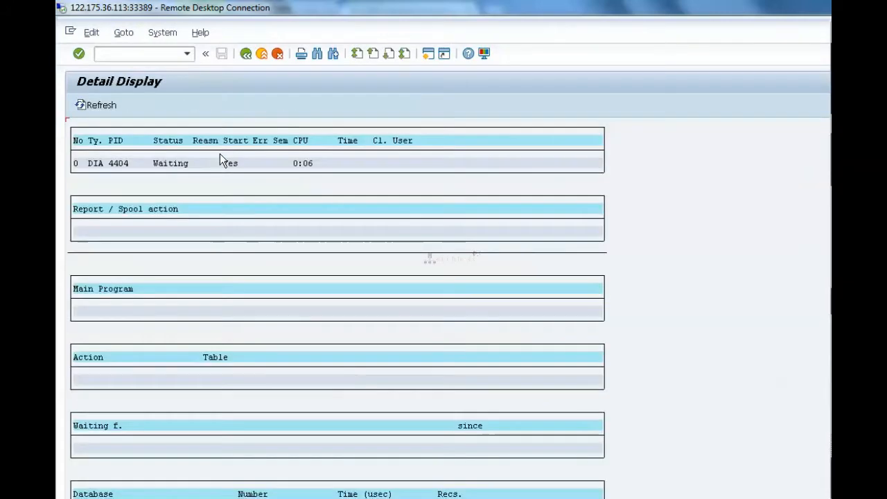
pyautogui.click(242, 53)
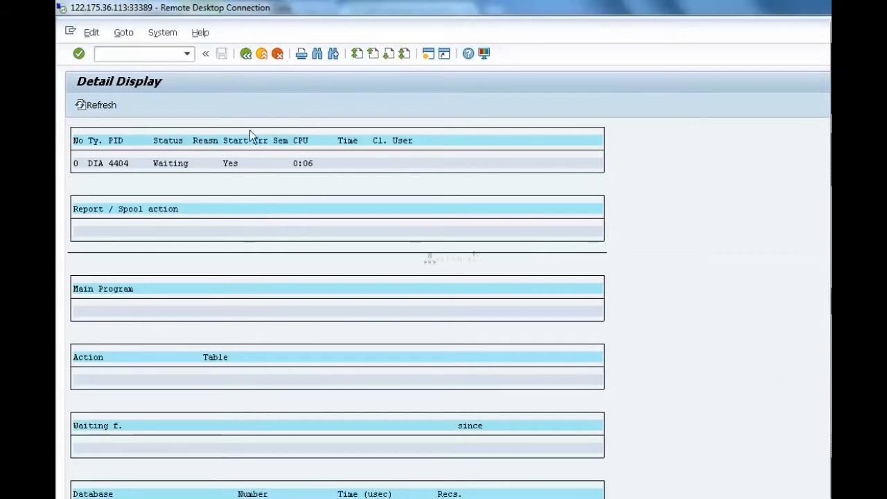
pyautogui.click(246, 53)
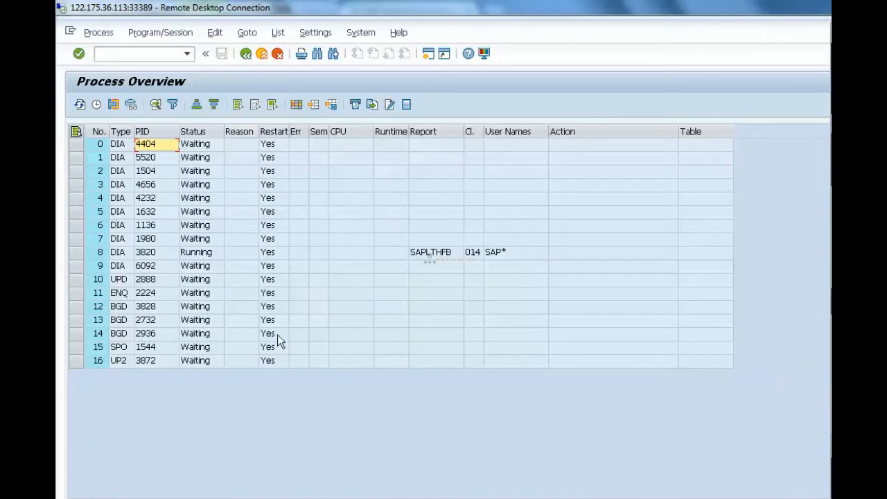
pyautogui.click(75, 144)
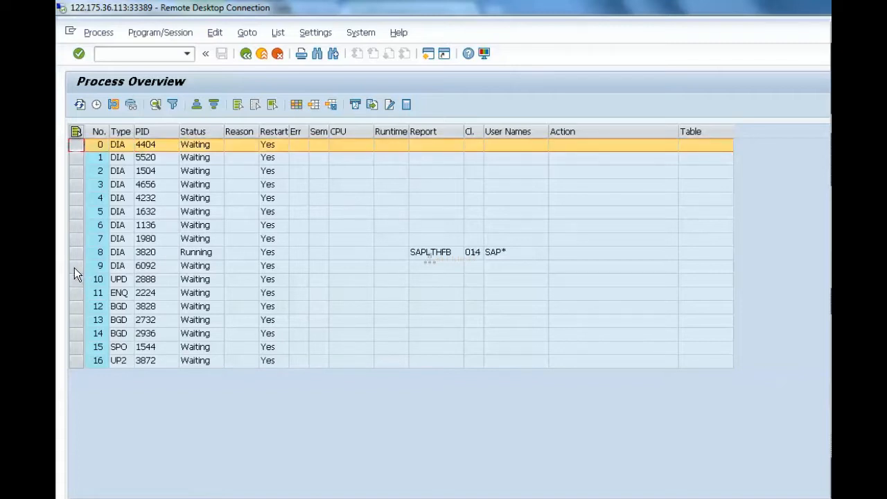
pyautogui.click(76, 262)
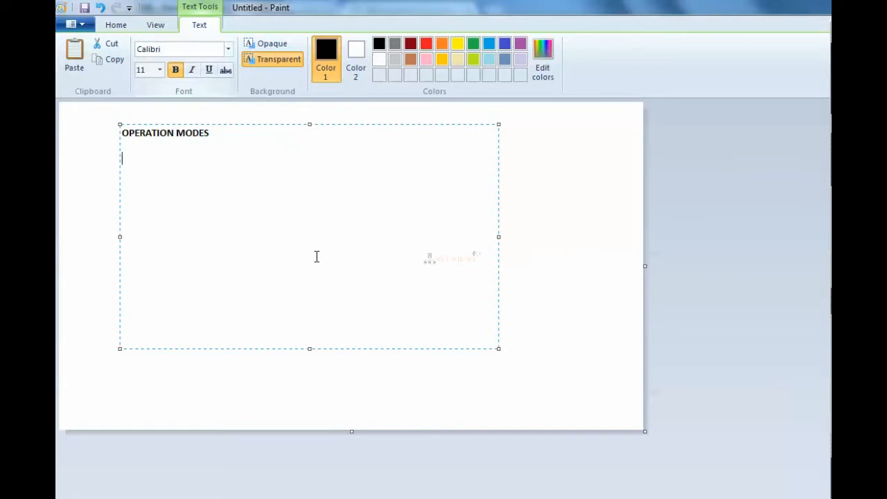
# - Switch to Paint and add the line "BUSINESS HOURS : 9 AM TO 6 PM" below the heading
pyautogui.write('BUSINESS HOUR')
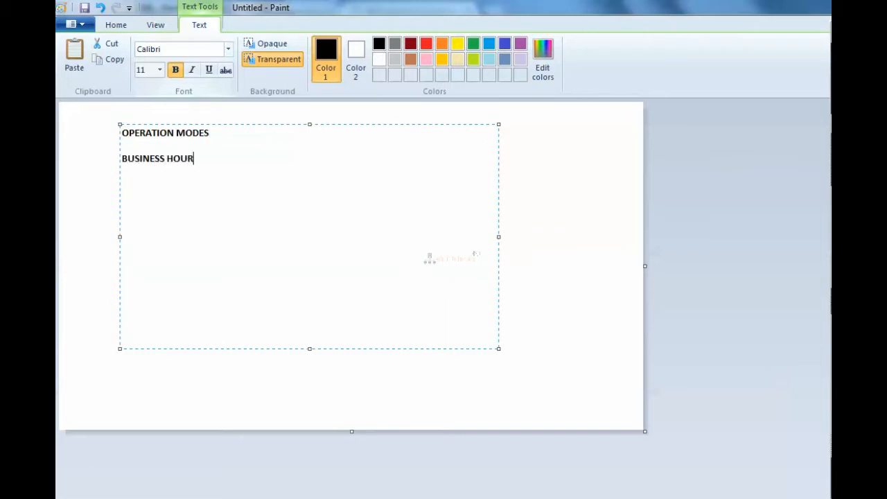
pyautogui.write('S : 9 AM TO 6 PM')
pyautogui.press('Return')
pyautogui.press('Return')
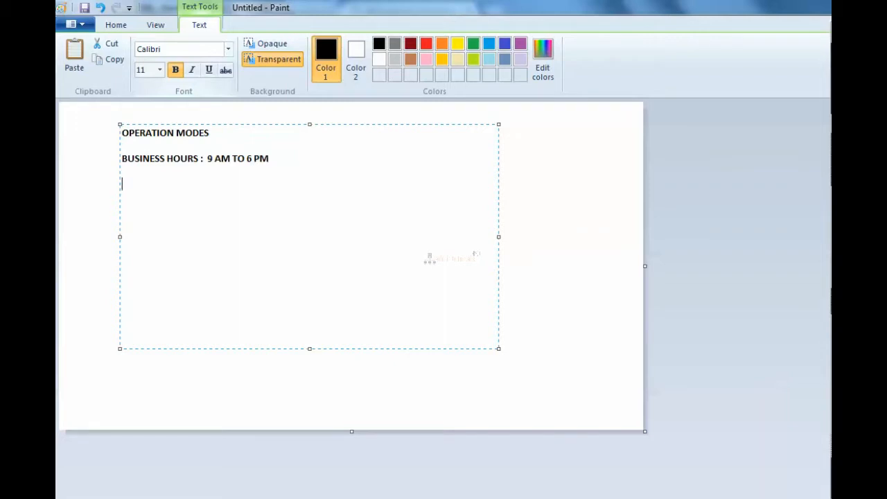
# - Add the line "NON BUSINESS HOURS : 6 PM TO 9 AM" below the business hours
pyautogui.write('NON BUSINE')
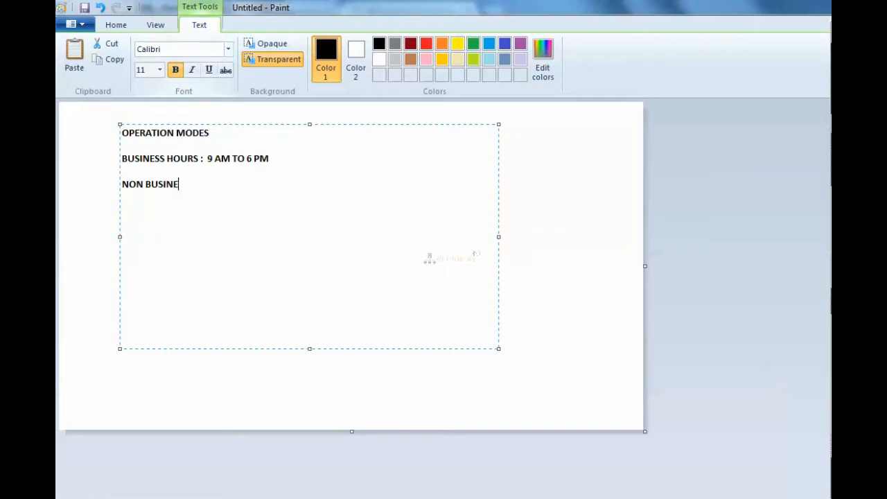
pyautogui.write('SS HOURS : 6 PM TO')
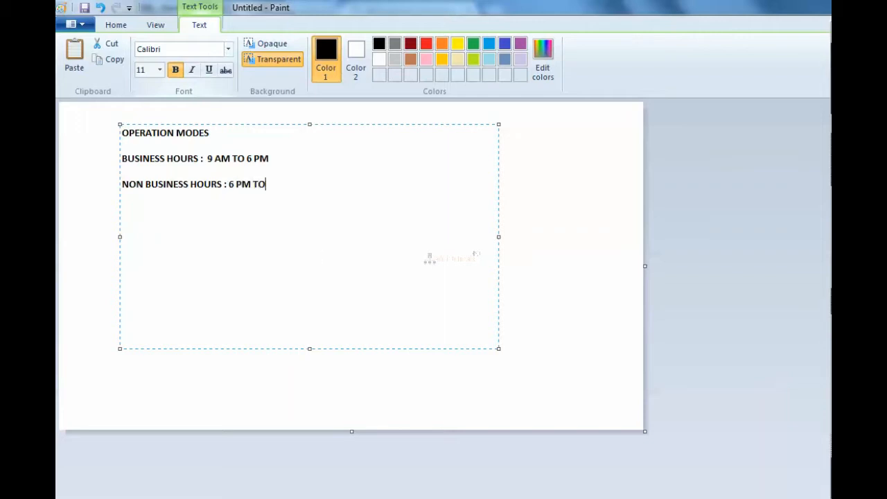
pyautogui.write(' 9 AM')
pyautogui.press('Return')
pyautogui.press('Return')
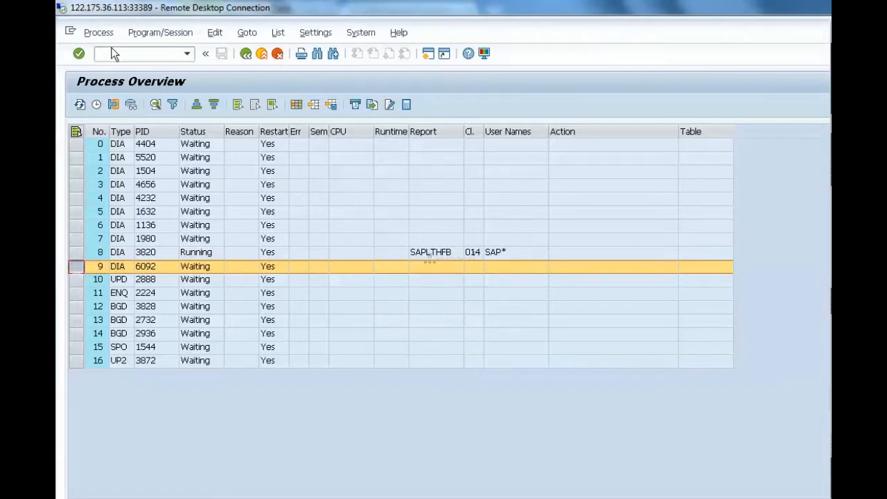
# - Switch to the SAP session and run transaction /NSM59 to configure RFC connections
pyautogui.click(142, 53)
pyautogui.write('/NSM59')
pyautogui.press('Return')
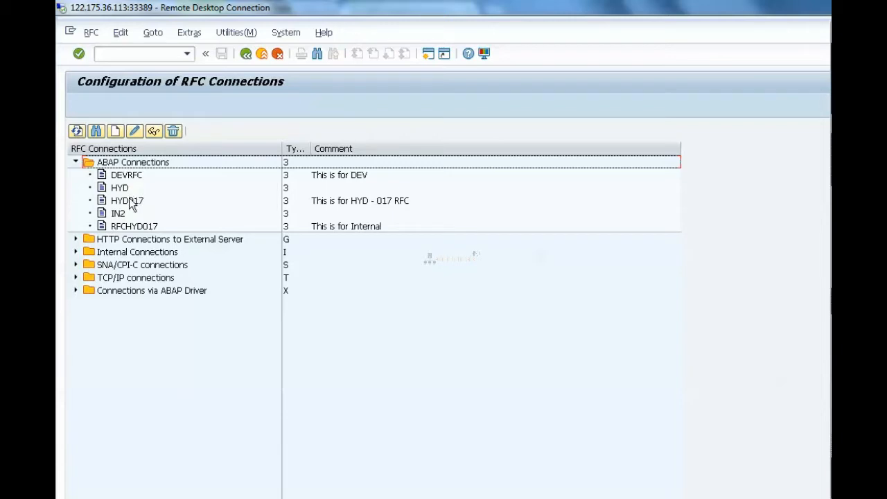
# - Open the ABAP connection HYD017 and put it into change mode
pyautogui.click(128, 201)
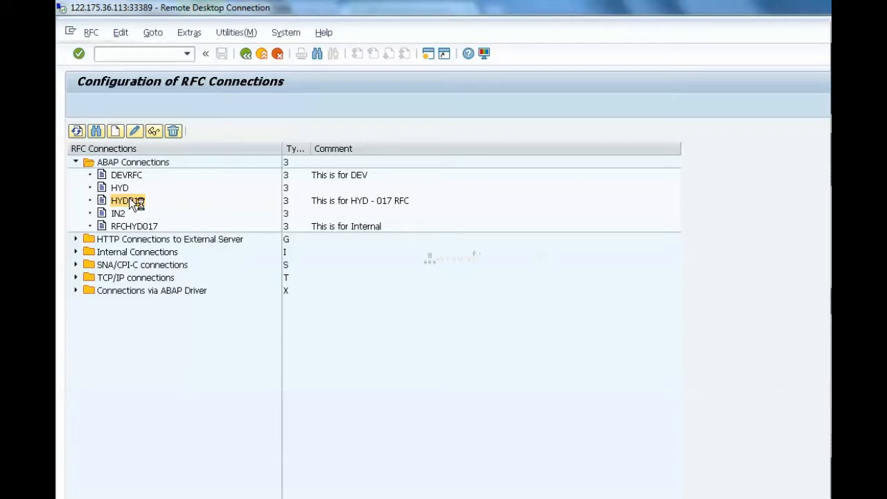
pyautogui.doubleClick(129, 200)
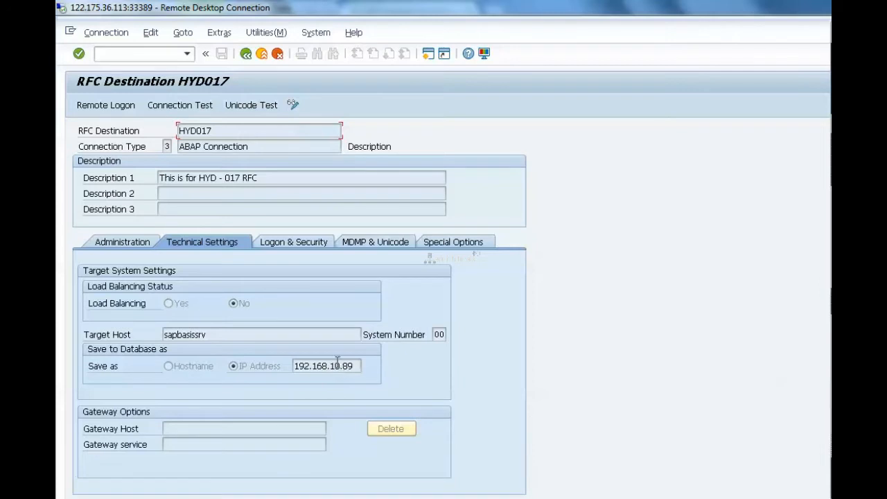
pyautogui.click(292, 104)
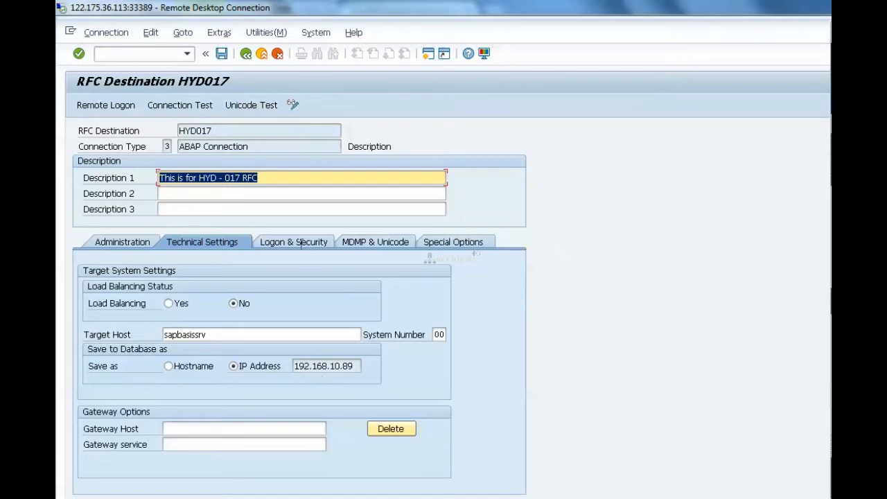
# - View the destination's Logon & Security settings, and return to its Technical Settings
pyautogui.click(297, 242)
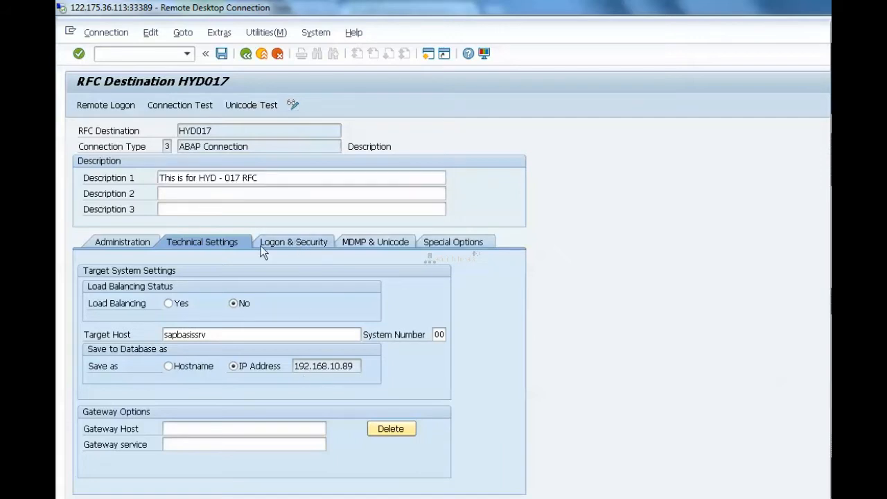
pyautogui.click(202, 240)
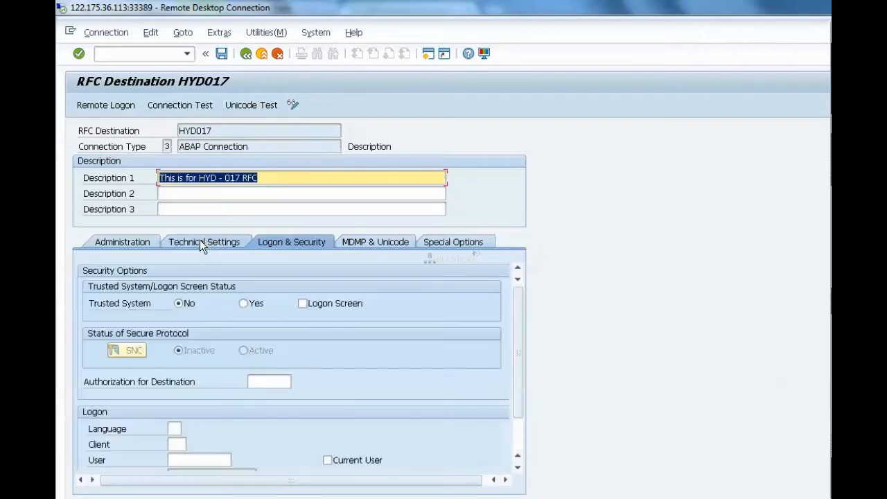
pyautogui.click(200, 241)
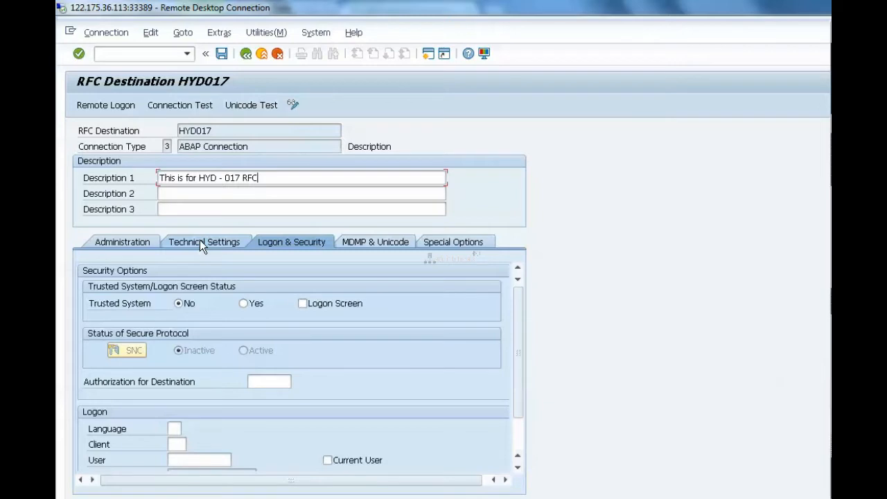
pyautogui.click(200, 240)
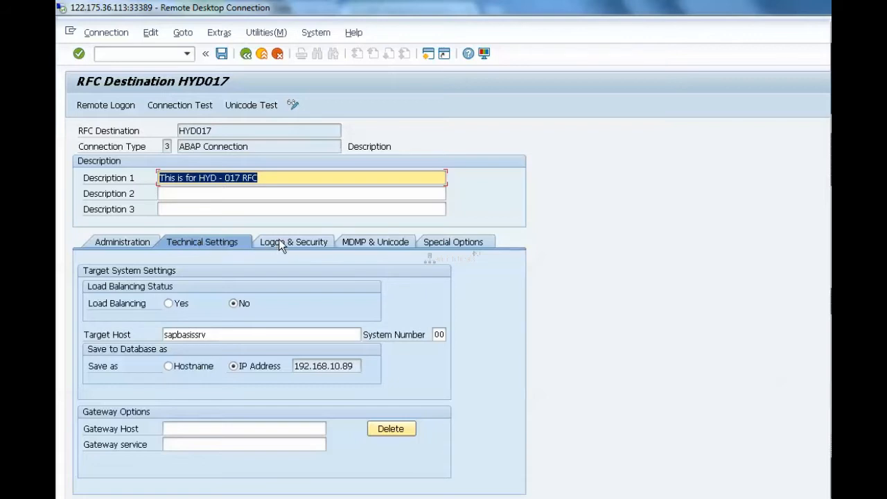
# - Highlight the Target Host entry sapbasissrv in the technical settings and submit the screen without editing it
pyautogui.click(214, 334)
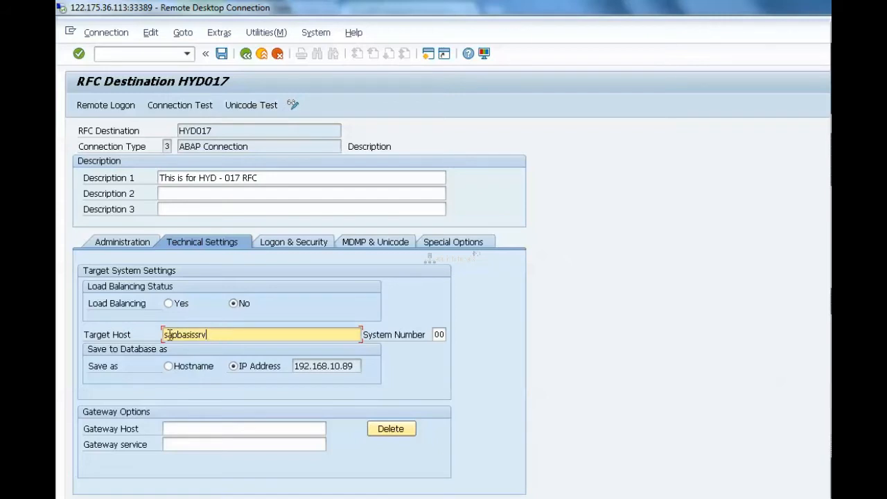
pyautogui.moveTo(189, 335); pyautogui.dragTo(207, 336)
pyautogui.doubleClick(210, 337)
pyautogui.click(214, 338)
pyautogui.press('Return')
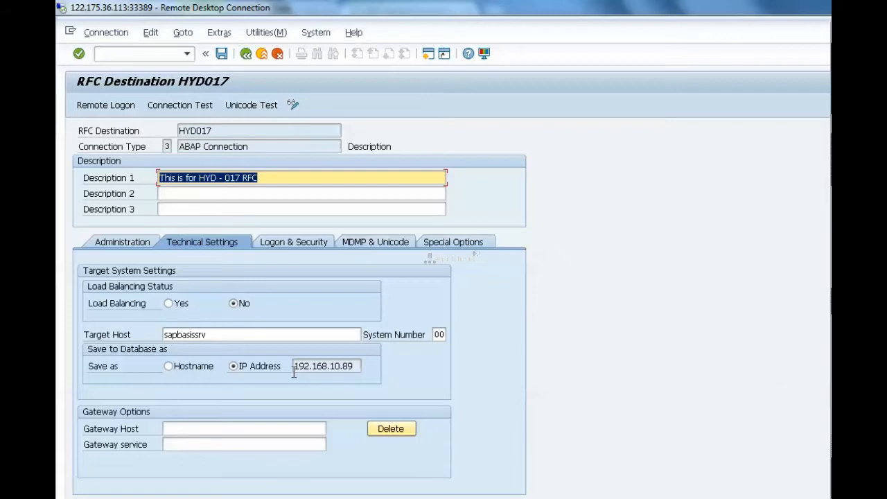
# - Switch the target's database save option to Hostname and back to IP Address
pyautogui.click(168, 366)
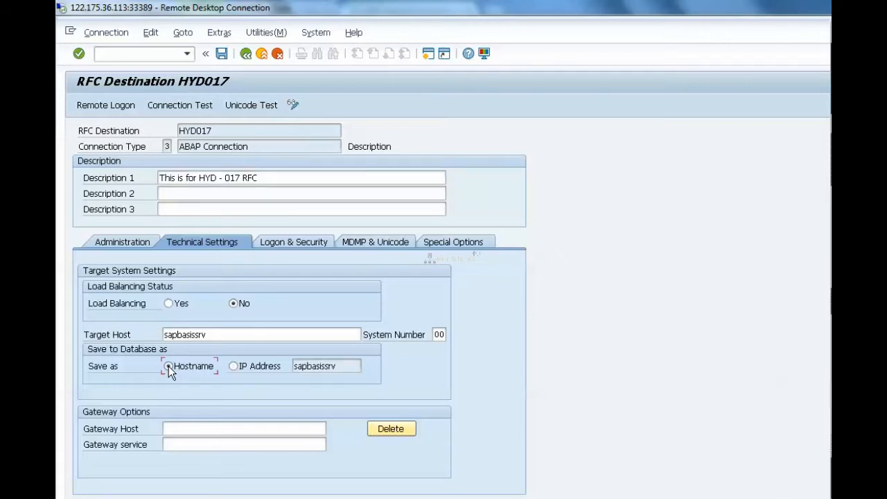
pyautogui.click(217, 335)
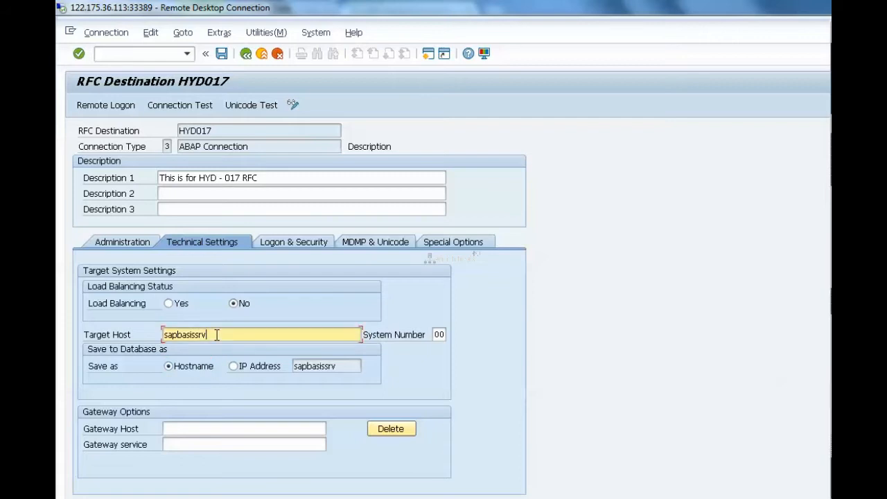
pyautogui.click(233, 368)
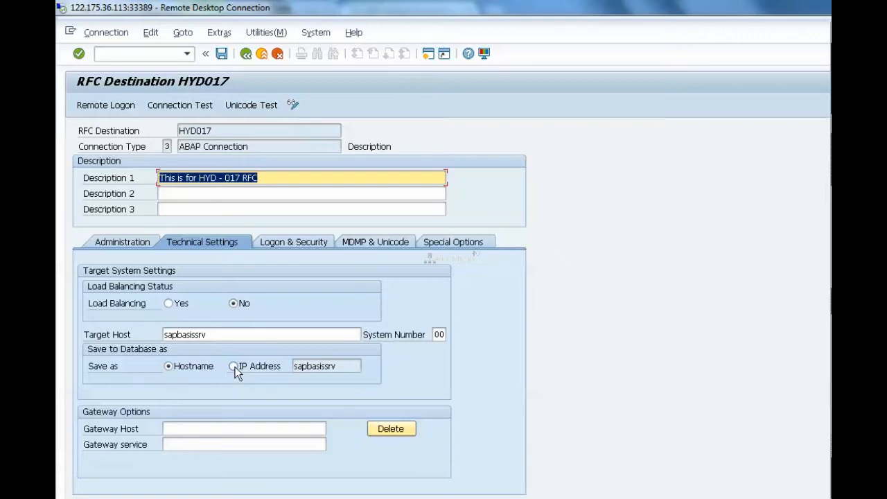
pyautogui.click(235, 366)
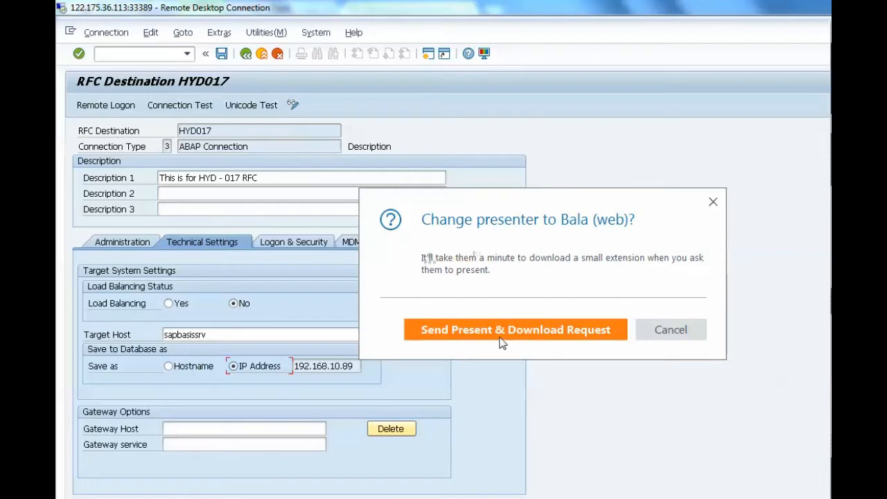
# - Send the GoToMeeting attendee a present-and-download request, resume showing the screen once made presenter again, and return to the Target Host field
pyautogui.click(502, 341)
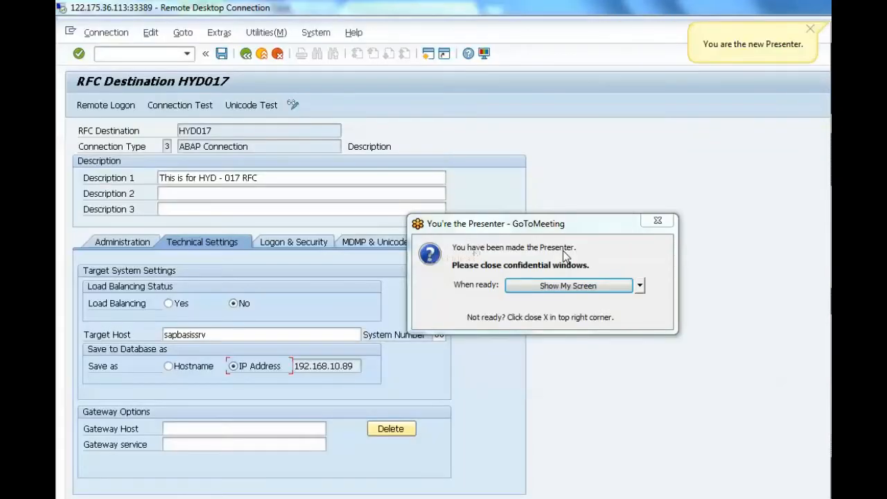
pyautogui.click(589, 287)
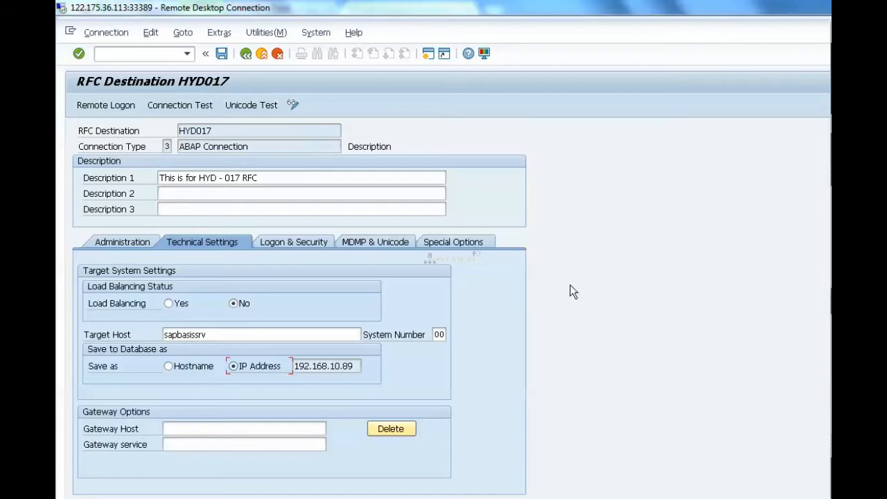
pyautogui.click(209, 336)
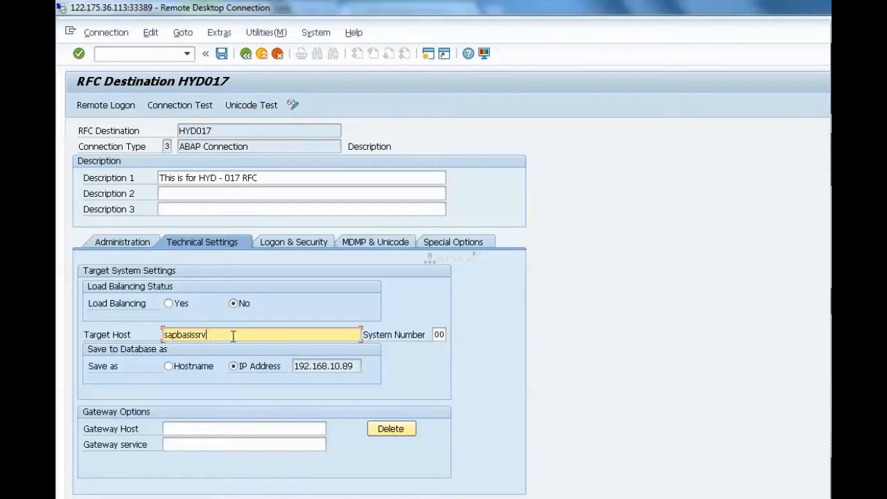
# - Switch to the Paint notes and add the Windows hosts file path c:/windows/system32/drivers/etc/hosts below the non-business hours line
pyautogui.click(340, 371)
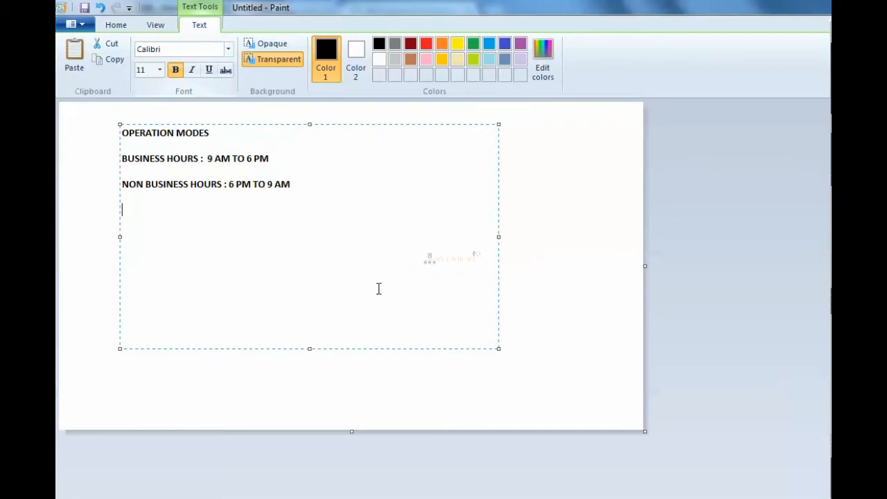
pyautogui.write('c:/windows/system')
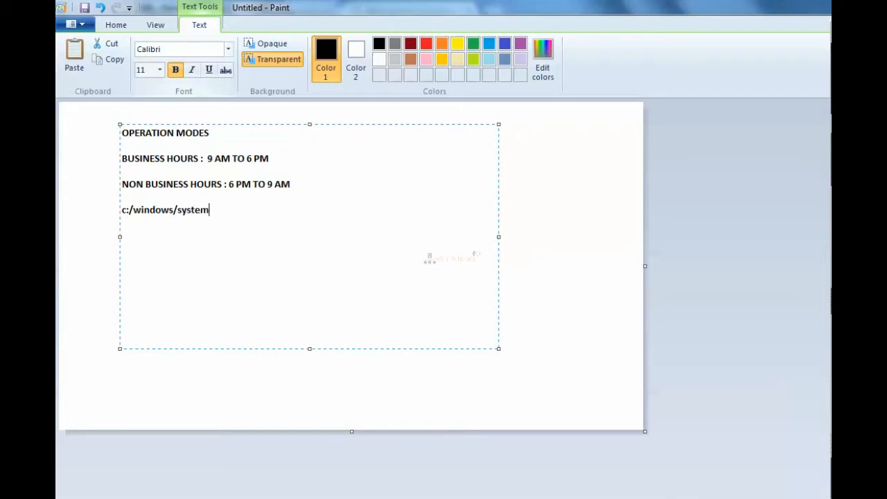
pyautogui.write('32/drivers/etc/h')
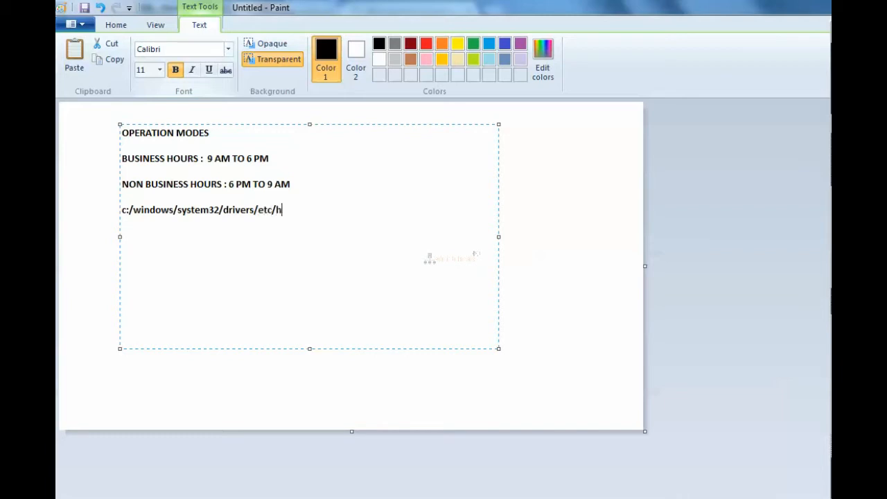
pyautogui.write('osts')
# - Add the path /etc/hosts on a separate line below the Windows path and finalize the text block
pyautogui.press('Return')
pyautogui.press('Return')
pyautogui.write('e')
pyautogui.press('BackSpace')
pyautogui.write('/etc/hosts')
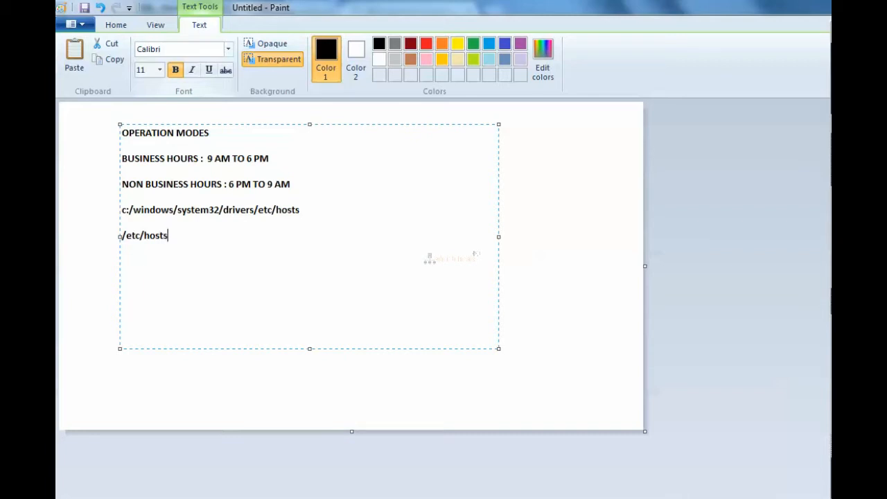
pyautogui.press('Return')
pyautogui.press('Up')
pyautogui.press('Up')
pyautogui.press('Up')
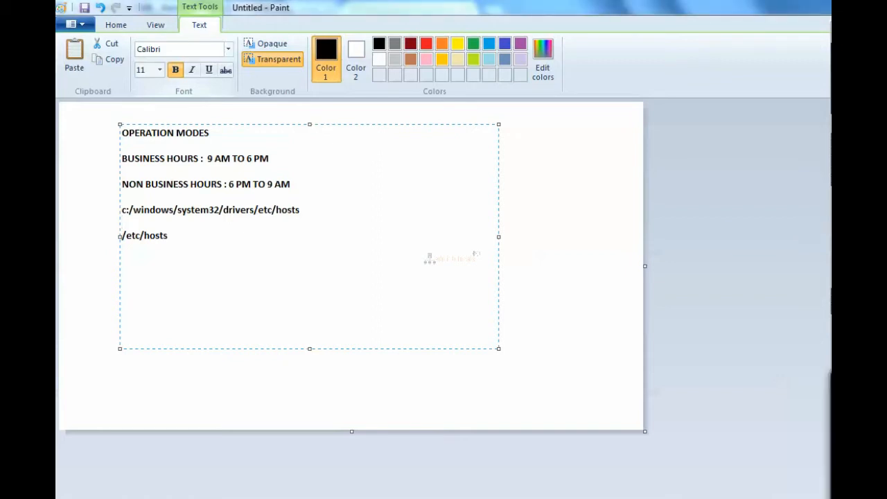
pyautogui.click(521, 272)
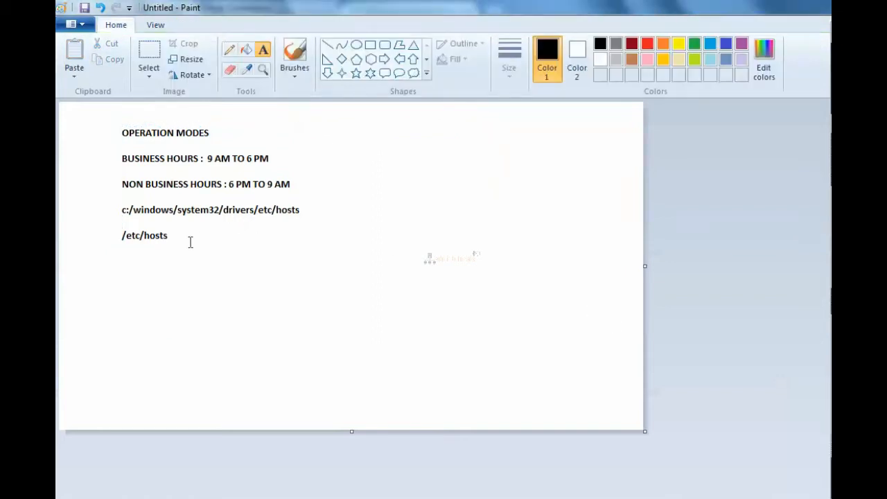
pyautogui.click(179, 210)
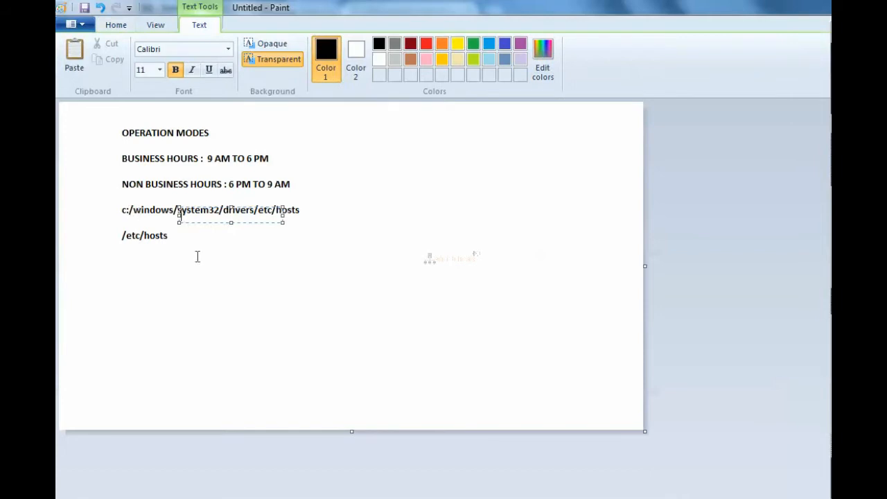
pyautogui.click(176, 243)
pyautogui.click(138, 271)
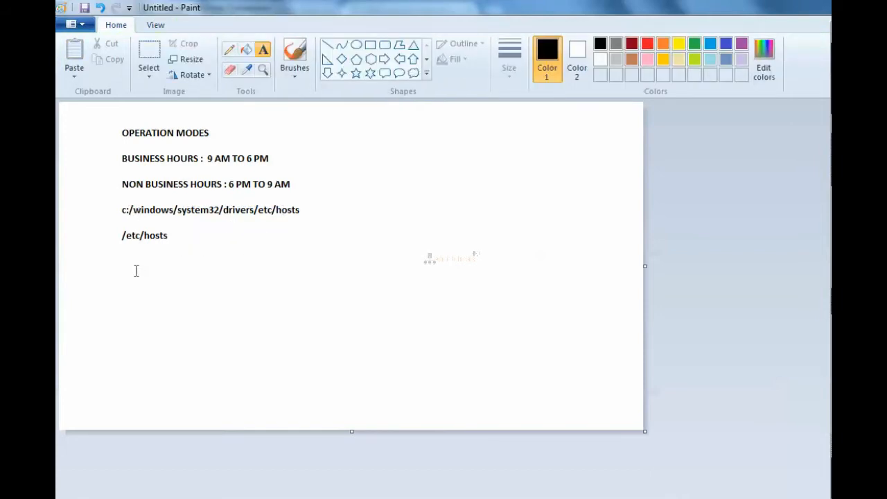
pyautogui.moveTo(120, 252); pyautogui.dragTo(429, 389)
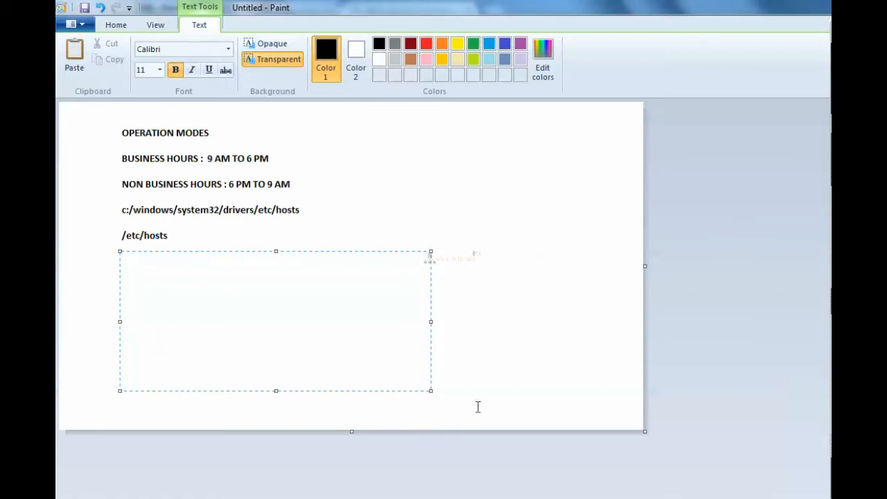
pyautogui.moveTo(429, 496)
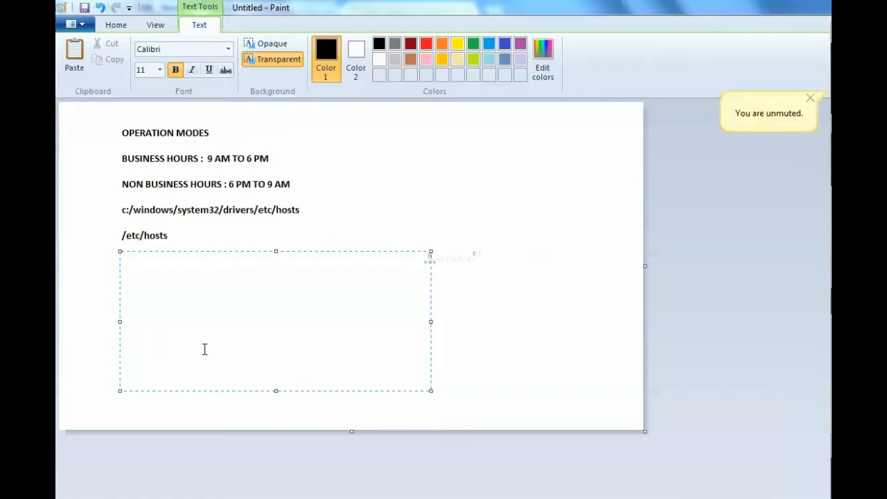
pyautogui.click(401, 209)
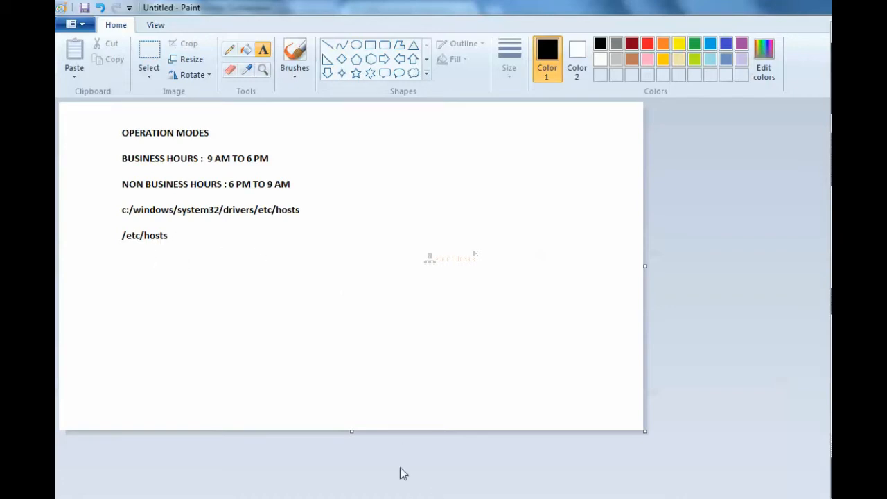
# - Compare the hosts file paths in the Paint notes with the HYD017 technical settings, ending on the SAP screen
pyautogui.hotkey('alt', 'Tab')
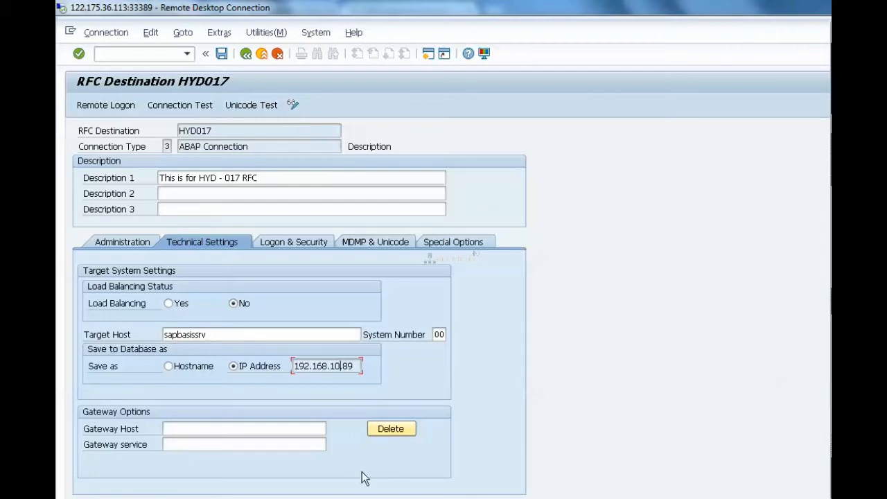
pyautogui.hotkey('alt', 'Tab')
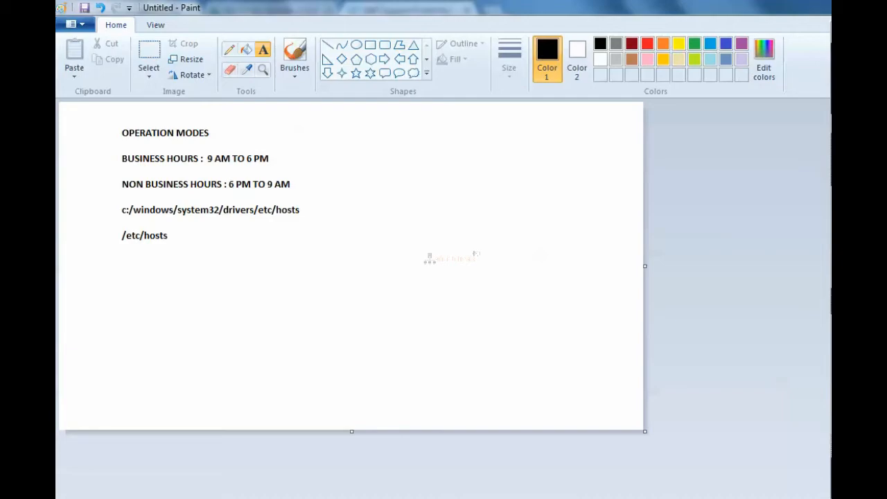
pyautogui.hotkey('alt', 'Tab')
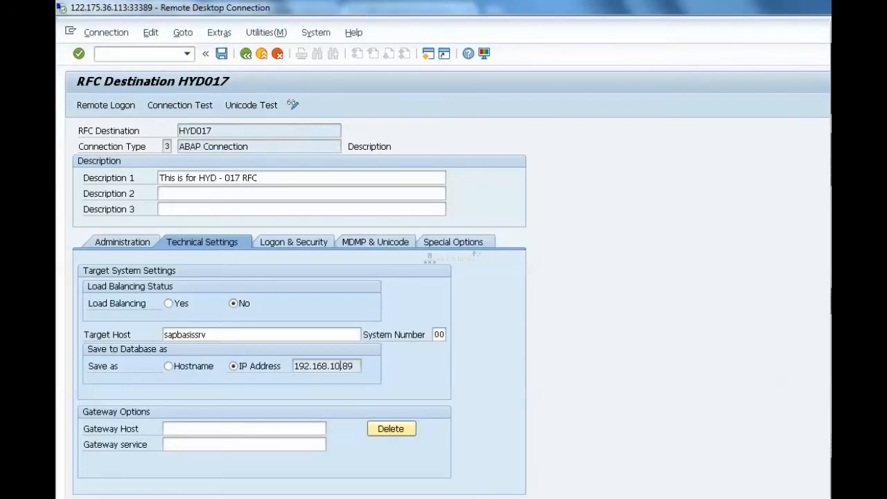
pyautogui.press('F3')
pyautogui.hotkey('alt', 'Tab')
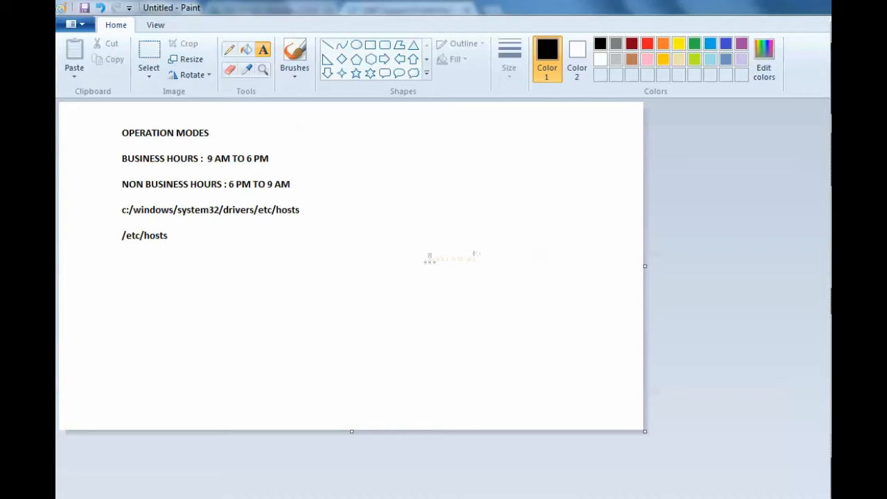
pyautogui.hotkey('alt', 'Tab')
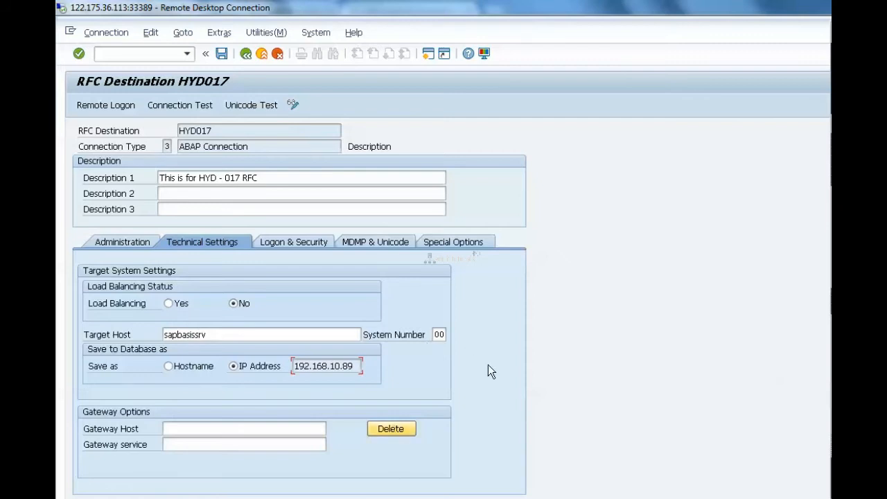
# - Point out the Target Host entry, view the Logon & Security settings of HYD017, and return to its Technical Settings
pyautogui.click(222, 337)
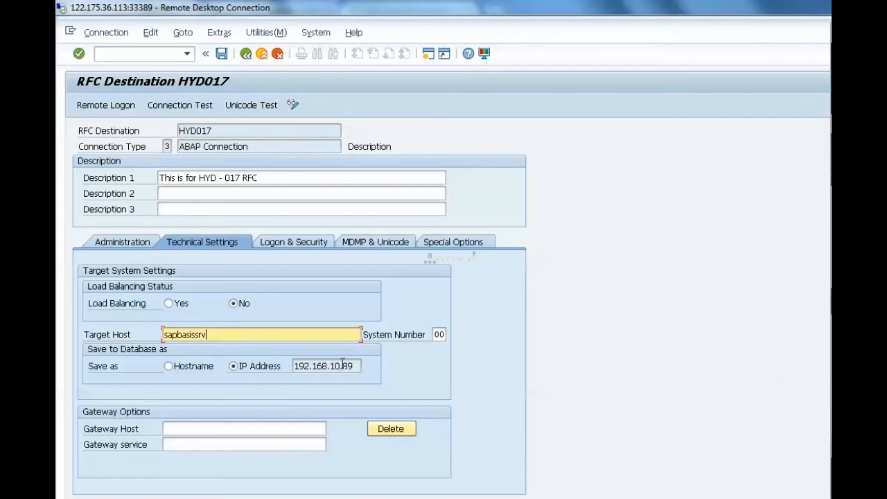
pyautogui.click(288, 242)
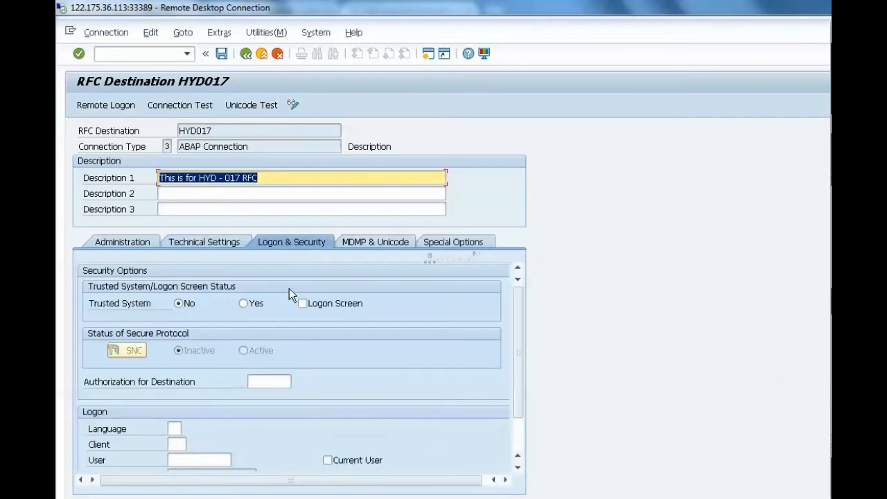
pyautogui.click(211, 244)
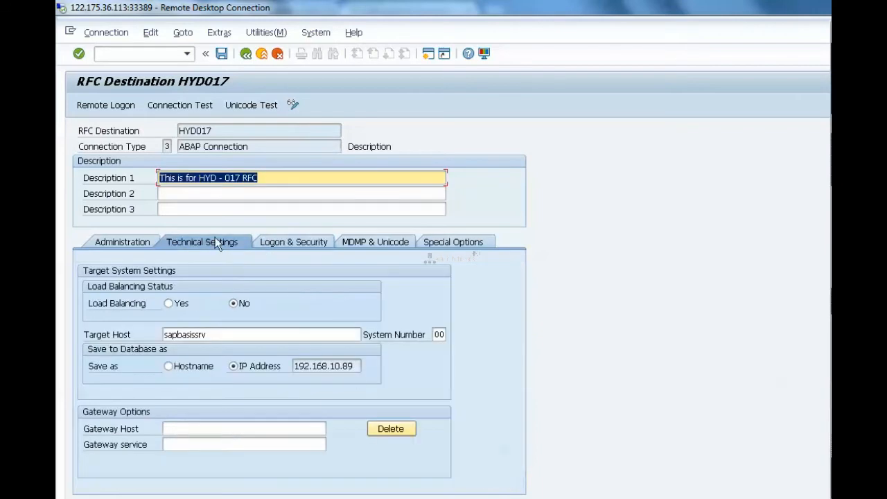
# - Point out the RFC destination name, return to the RFC connections list, and briefly expand and collapse the TCP/IP connections
pyautogui.moveTo(214, 130); pyautogui.dragTo(177, 134)
pyautogui.click(178, 131)
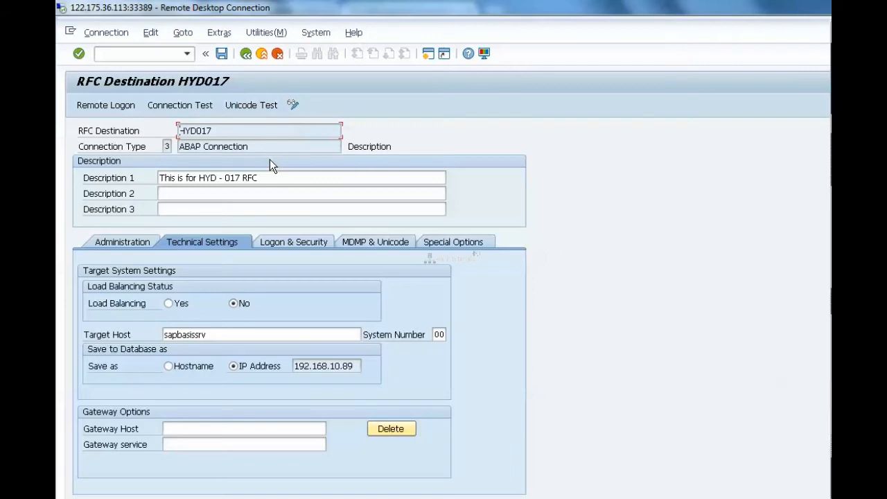
pyautogui.click(246, 54)
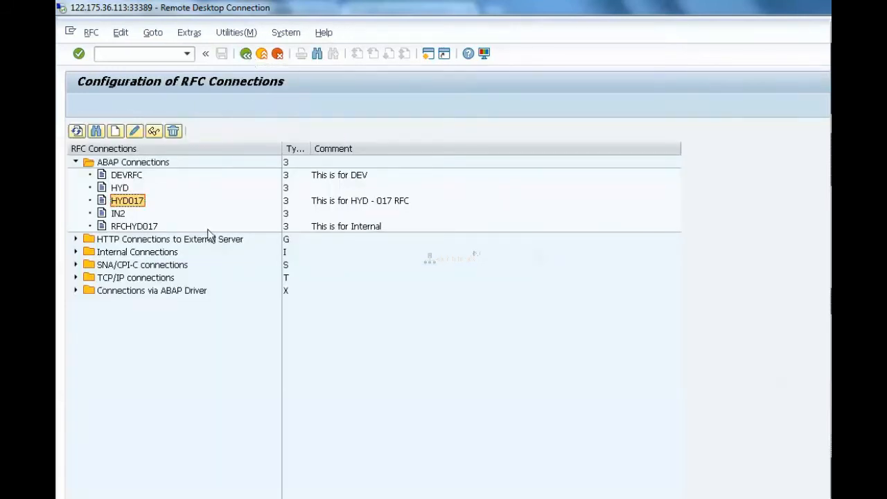
pyautogui.click(76, 277)
pyautogui.click(76, 277)
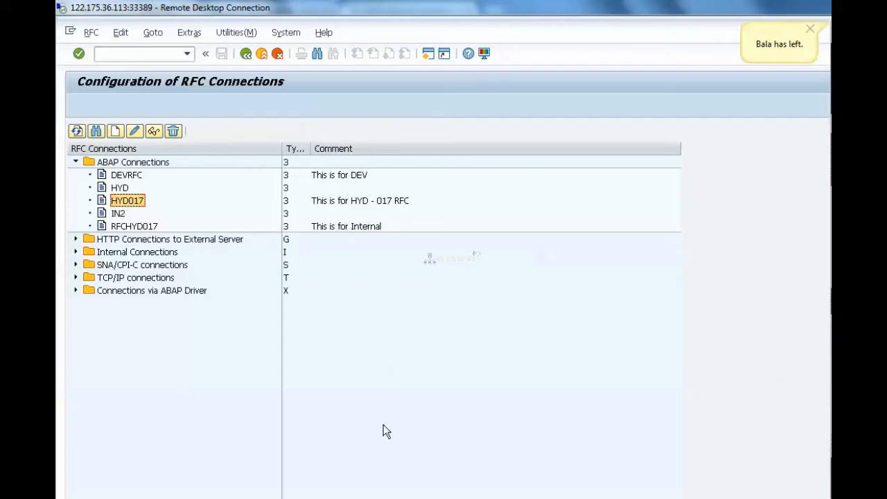
# - Switch to the browser to view Google Drive and the SAP Support Portal, and return to the RFC connections list
pyautogui.hotkey('alt', 'Tab')
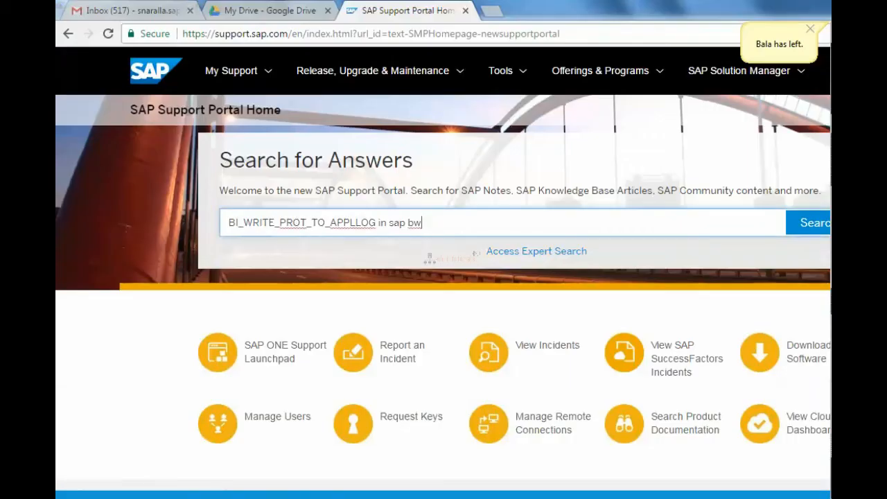
pyautogui.click(261, 13)
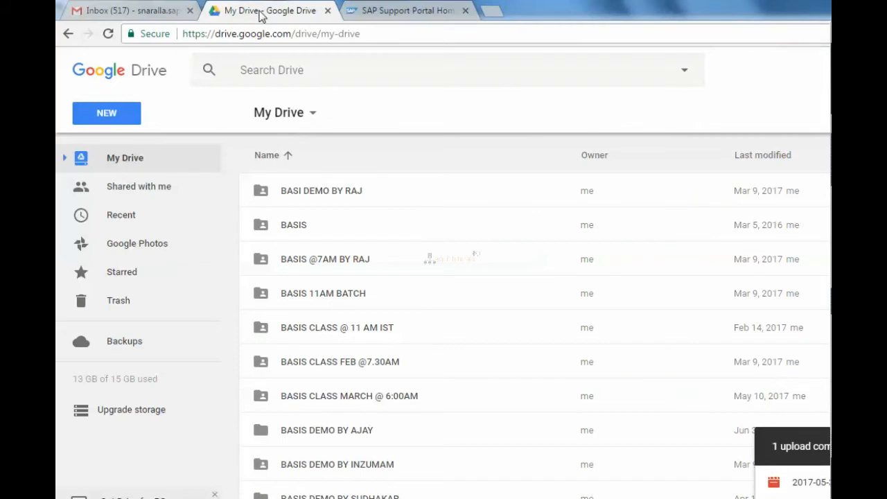
pyautogui.click(420, 11)
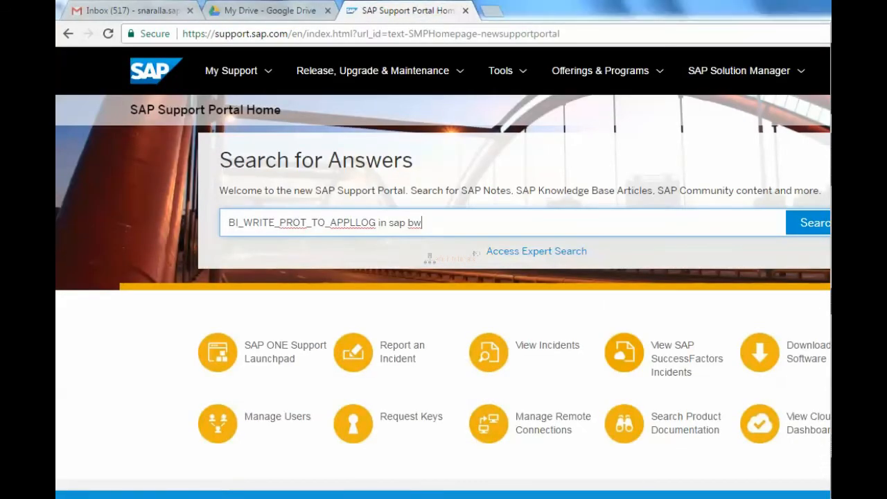
pyautogui.hotkey('alt', 'Tab')
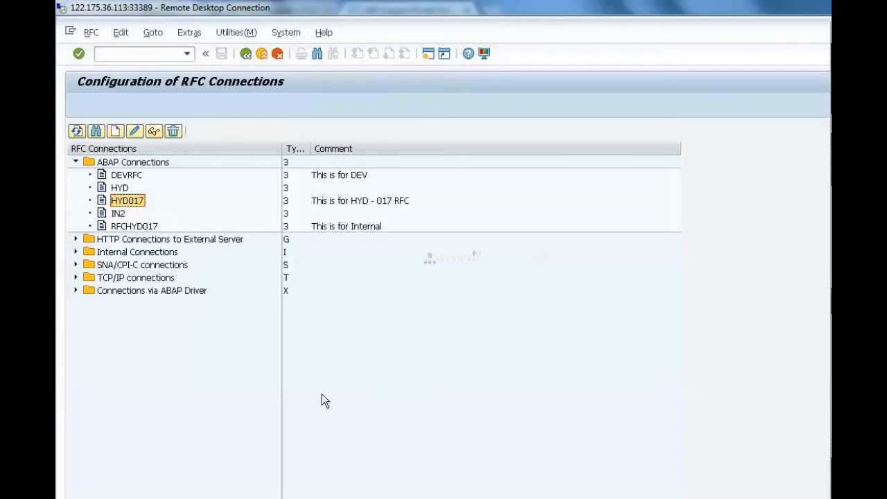
# - Collapse the ABAP Connections folder and open transaction RZ04 to view the operation modes
pyautogui.click(75, 162)
pyautogui.click(156, 54)
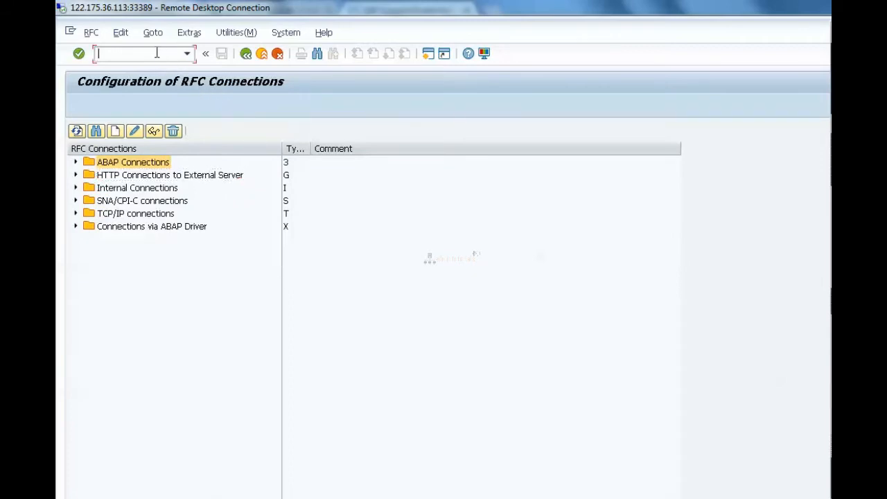
pyautogui.write('/nrz04')
pyautogui.press('Return')
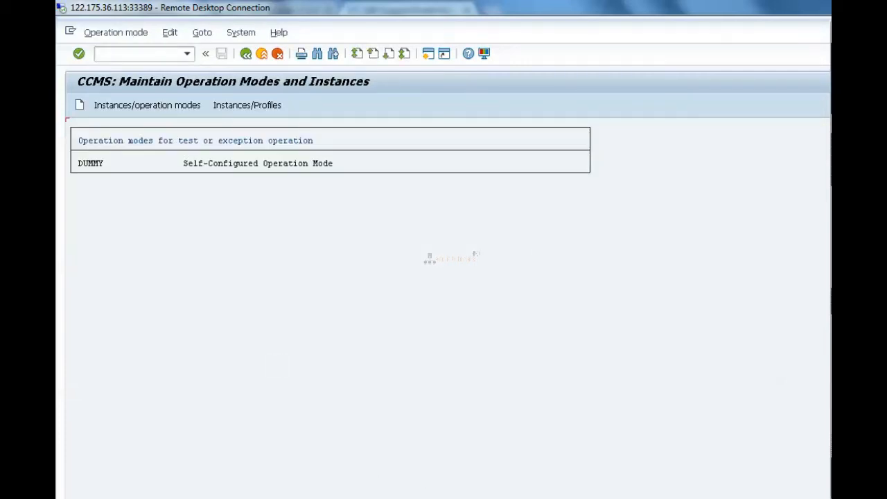
# - Open transaction SM59 and expand the ABAP, HTTP to External Server and TCP/IP connection folders
pyautogui.click(161, 55)
pyautogui.write('/nsm59')
pyautogui.press('Return')
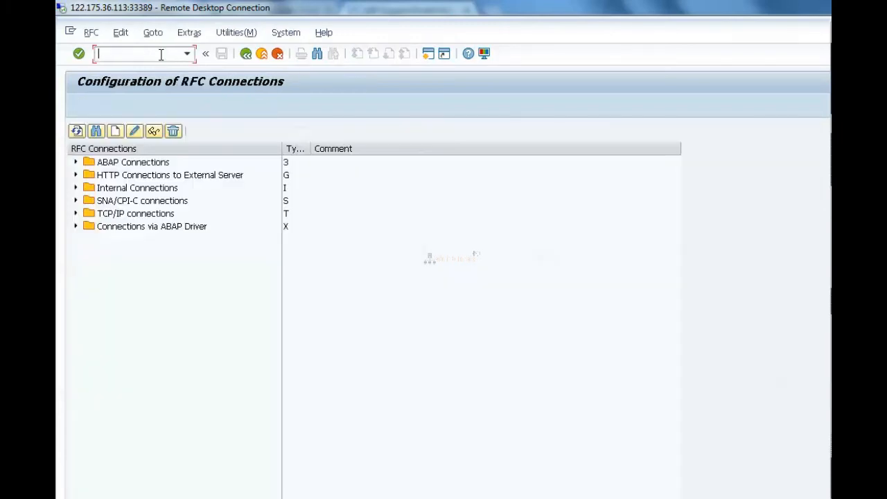
pyautogui.click(76, 164)
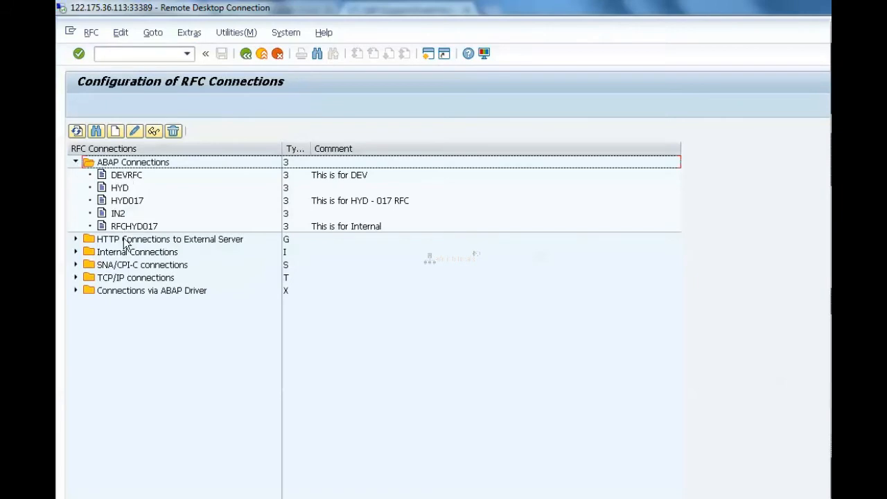
pyautogui.click(76, 240)
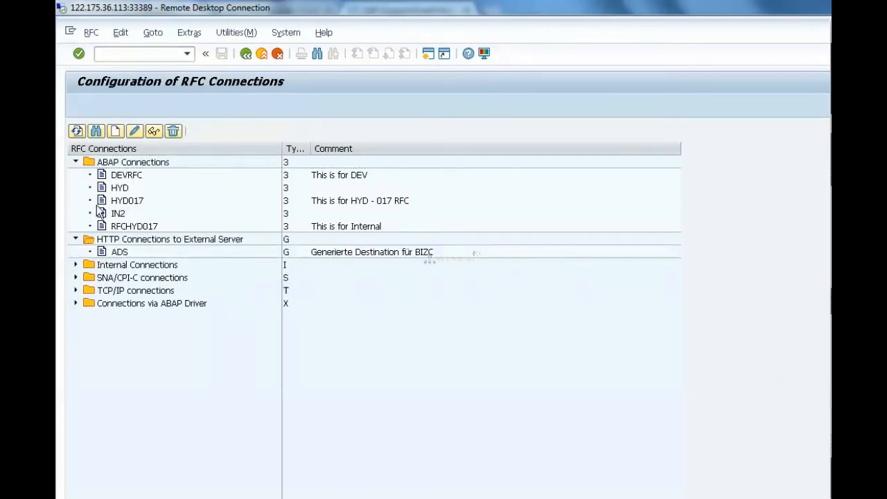
pyautogui.click(76, 292)
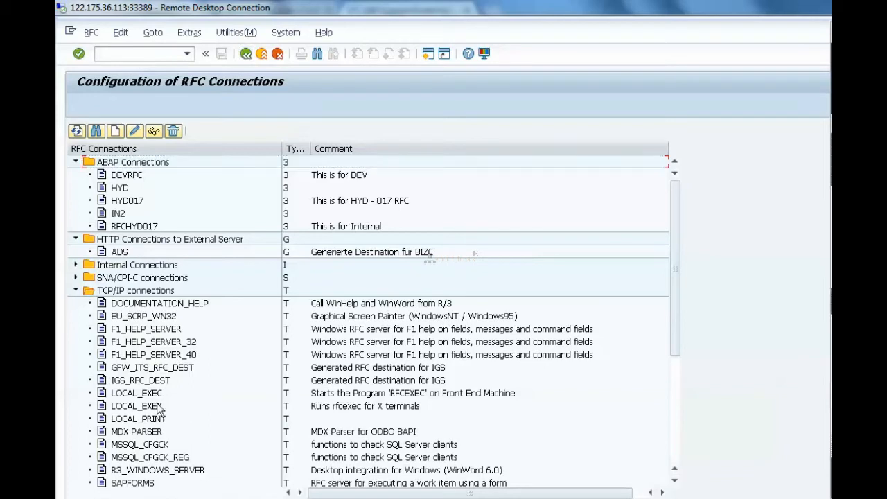
# - View the technical settings of the TCP/IP destination LOCAL_EXEX, return to the list, and examine the remaining TCP/IP connections
pyautogui.doubleClick(136, 406)
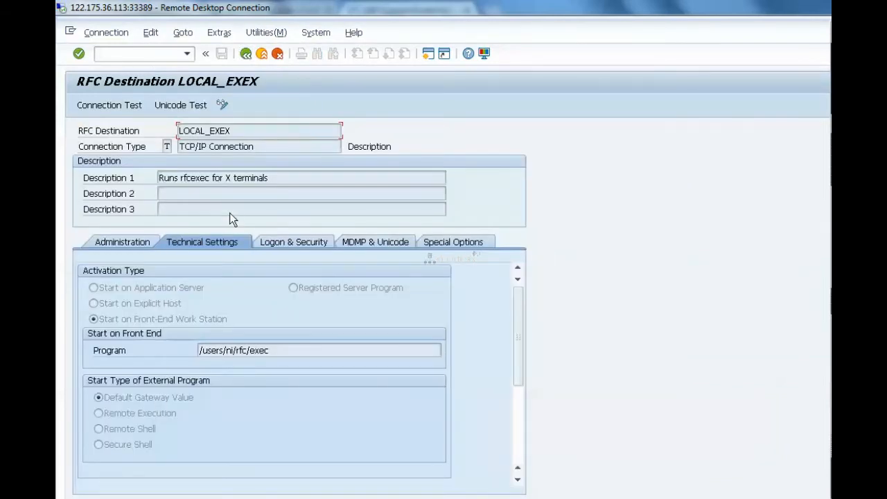
pyautogui.click(246, 55)
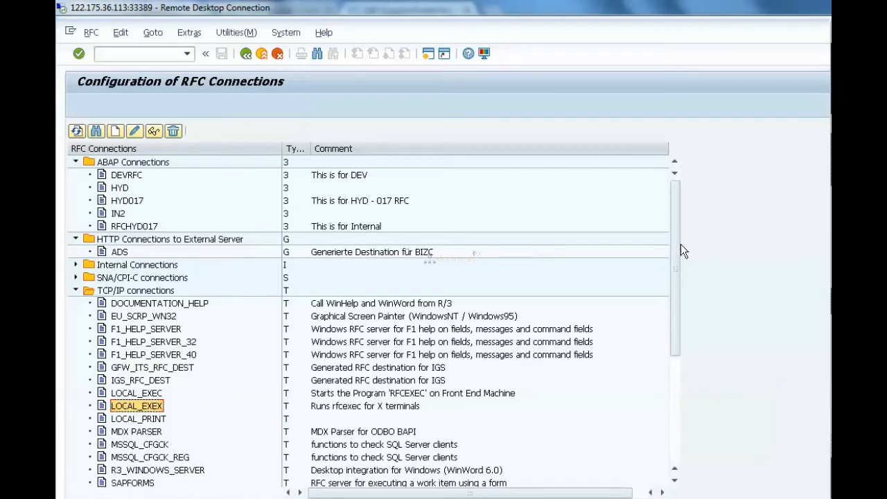
pyautogui.moveTo(677, 262); pyautogui.dragTo(673, 372)
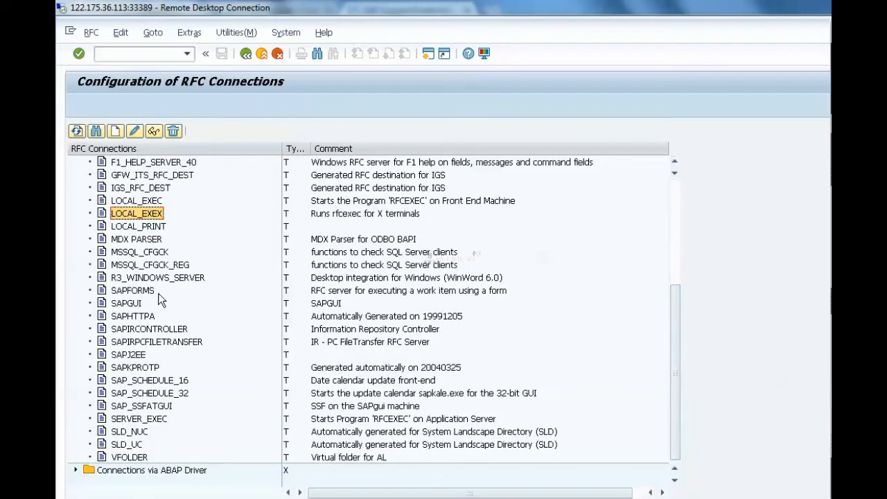
# - View the technical and the logon and security settings of the TCP/IP destination SAPGUI, then return to the connections list
pyautogui.click(131, 305)
pyautogui.doubleClick(130, 305)
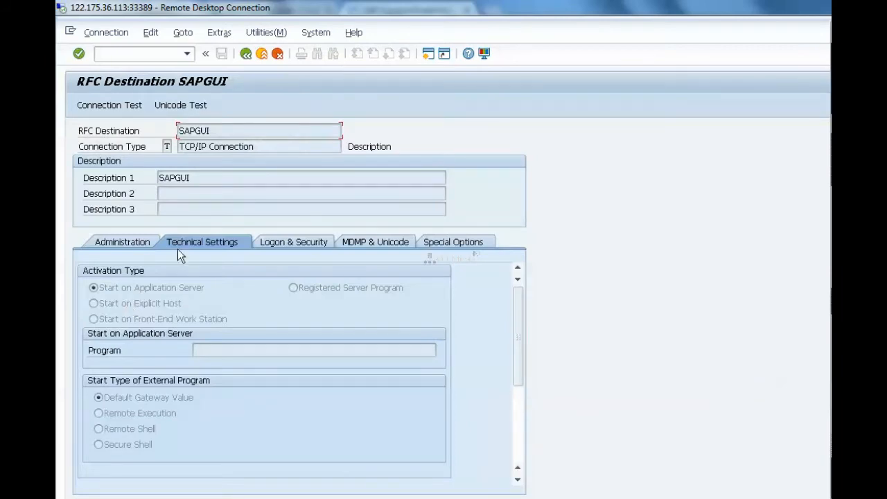
pyautogui.click(275, 244)
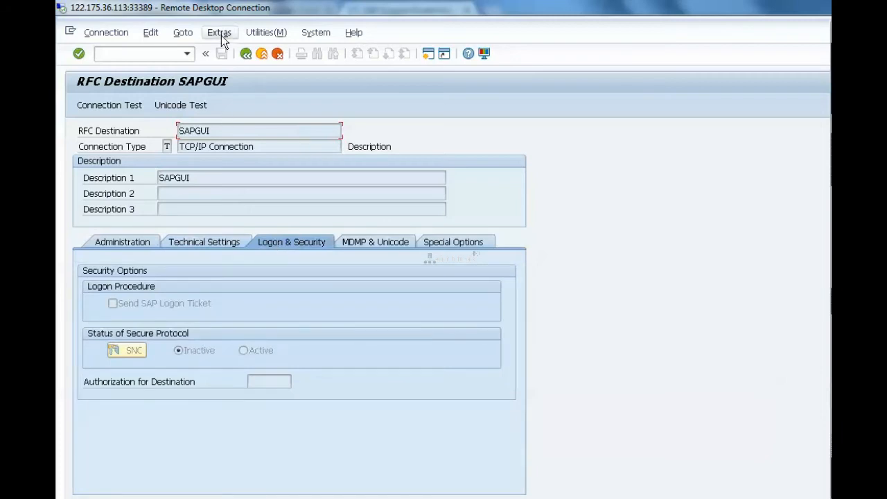
pyautogui.click(246, 54)
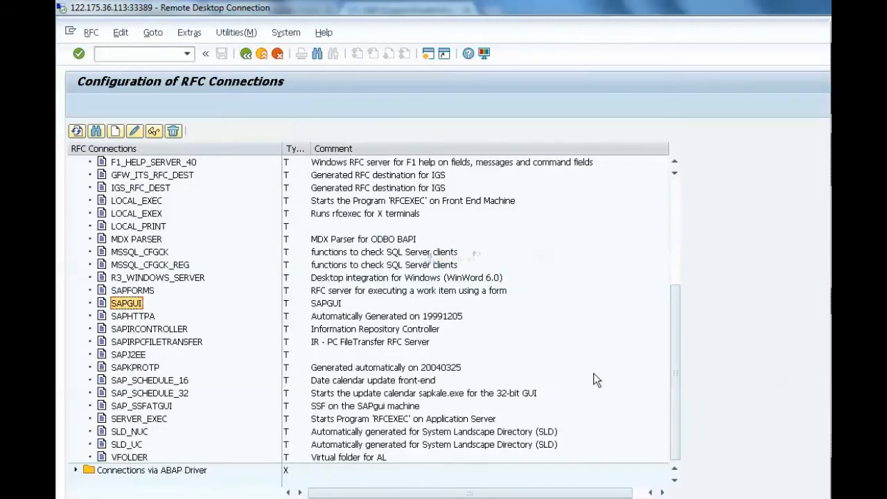
# - View the technical settings of the HTTP destination ADS and leave the RFC connections for the SAP Easy Access screen
pyautogui.moveTo(675, 392); pyautogui.dragTo(678, 241)
pyautogui.scroll(1, 192, 319)
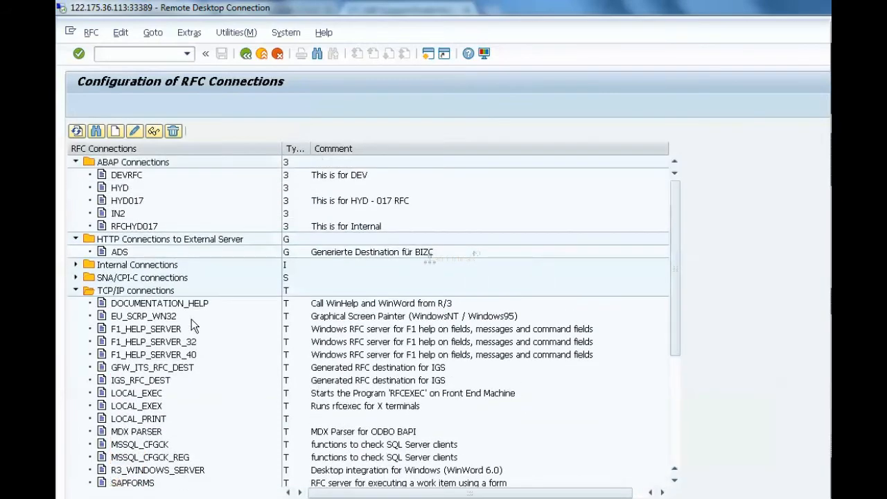
pyautogui.click(119, 251)
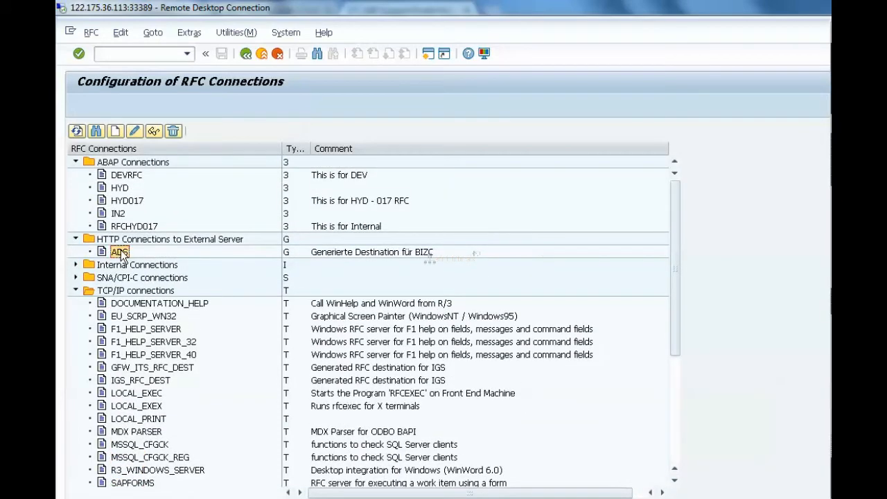
pyautogui.doubleClick(120, 252)
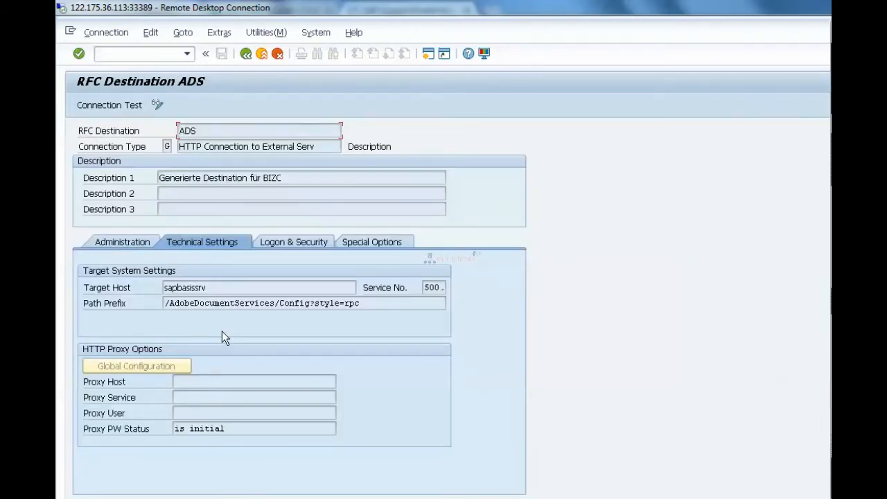
pyautogui.click(247, 55)
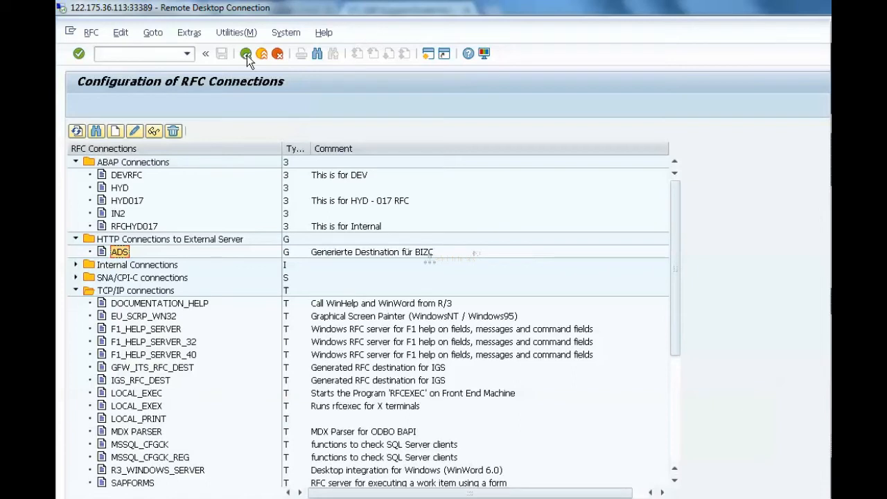
pyautogui.click(246, 54)
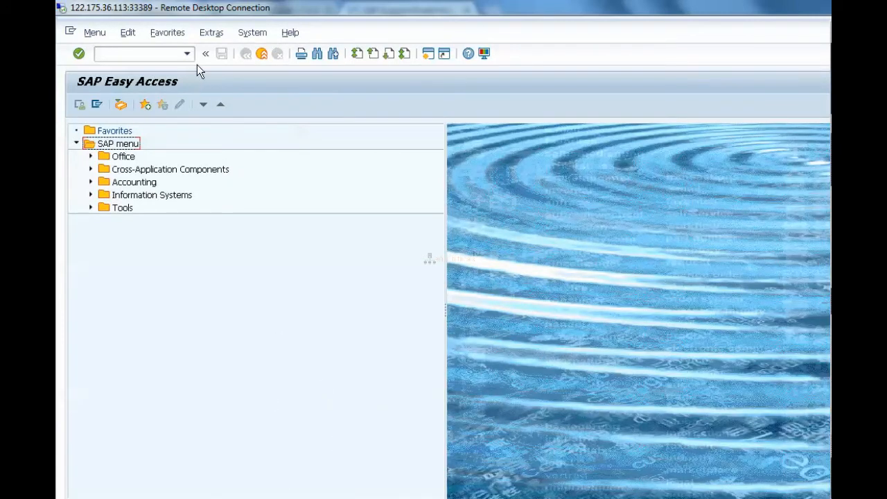
# - Open transaction RZ11 and list the possible profile parameter names matching *login*
pyautogui.click(153, 54)
pyautogui.write('/nrz11')
pyautogui.press('Return')
pyautogui.write('*login')
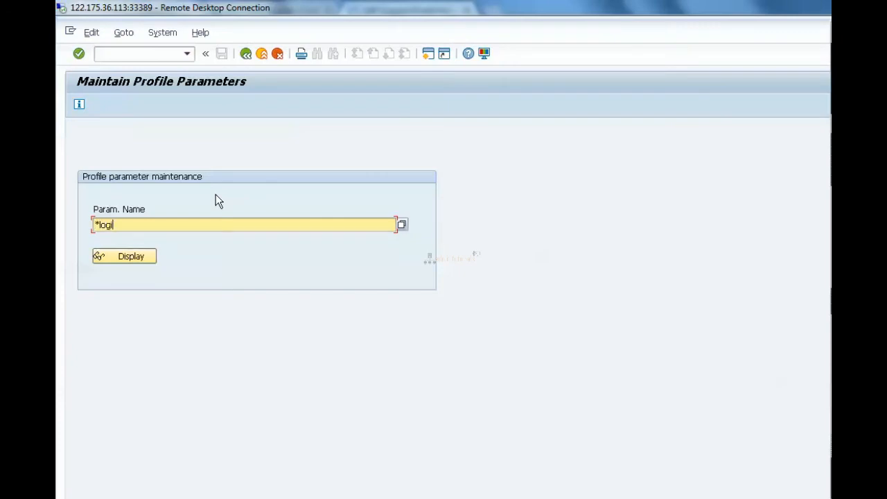
pyautogui.write('*')
pyautogui.press('F4')
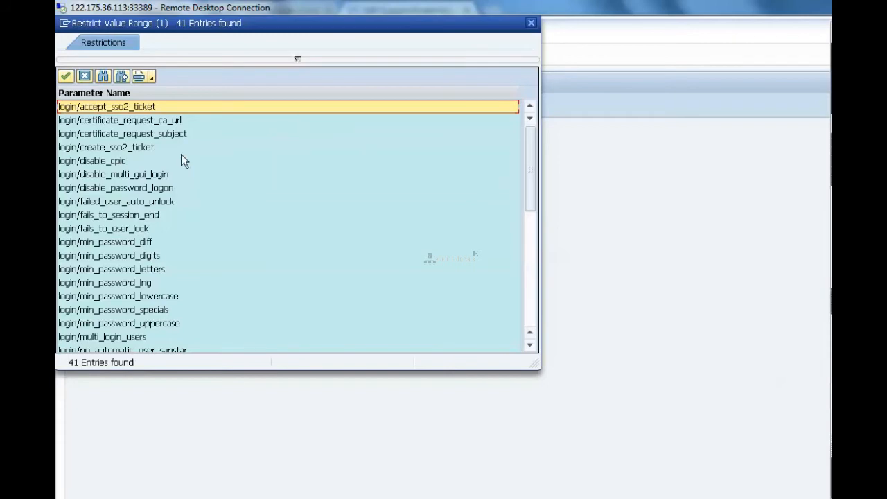
pyautogui.moveTo(287, 23); pyautogui.dragTo(384, 113)
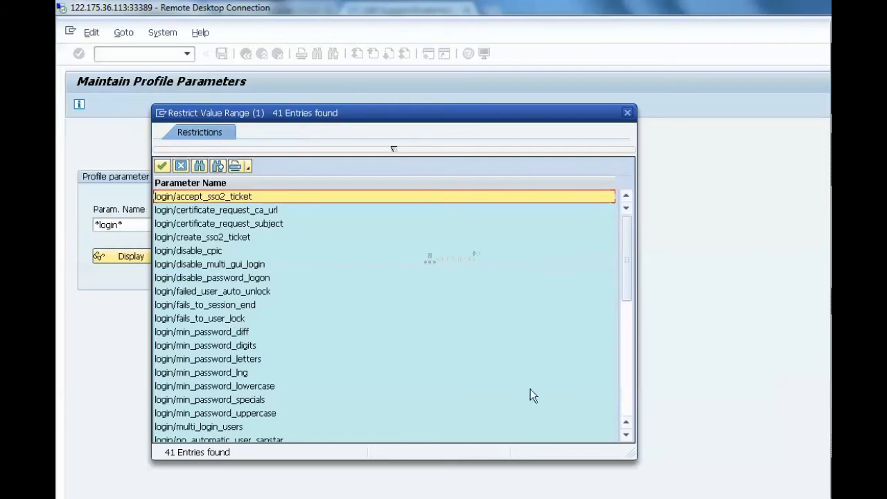
# - Examine the list of login profile parameters down to the rdisp and snc entries and return to its beginning
pyautogui.click(627, 435)
pyautogui.click(627, 435)
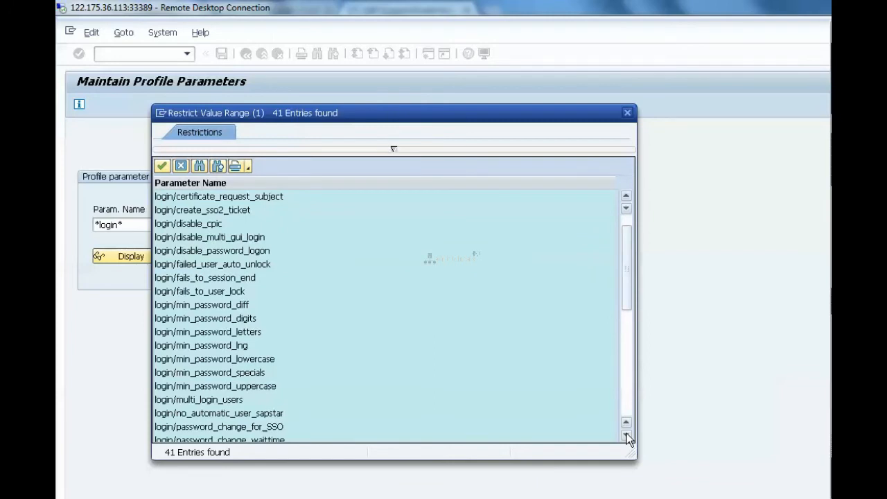
pyautogui.click(627, 436)
pyautogui.click(627, 436)
pyautogui.click(627, 435)
pyautogui.click(627, 436)
pyautogui.click(627, 436)
pyautogui.click(627, 435)
pyautogui.click(627, 436)
pyautogui.click(626, 435)
pyautogui.click(627, 435)
pyautogui.click(627, 436)
pyautogui.click(626, 435)
pyautogui.click(626, 436)
pyautogui.click(627, 435)
pyautogui.click(626, 435)
pyautogui.click(627, 435)
pyautogui.click(626, 436)
pyautogui.click(627, 435)
pyautogui.click(627, 435)
pyautogui.click(627, 435)
pyautogui.click(627, 435)
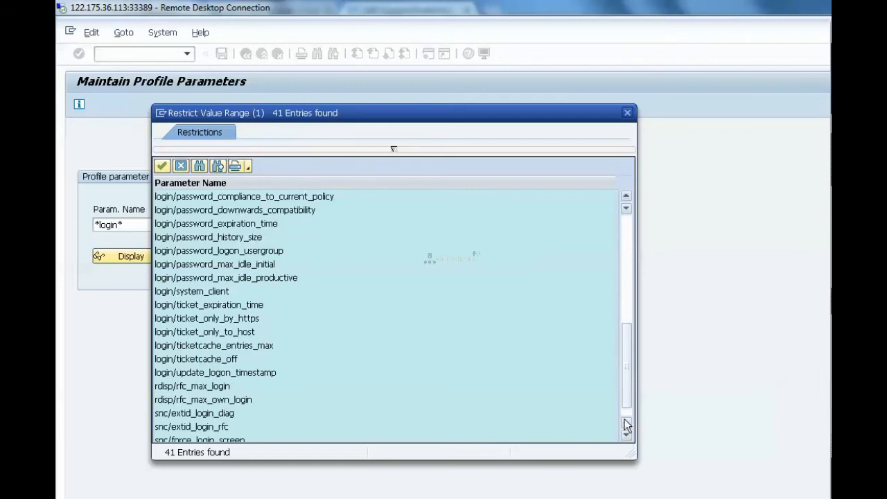
pyautogui.moveTo(630, 395); pyautogui.dragTo(628, 248)
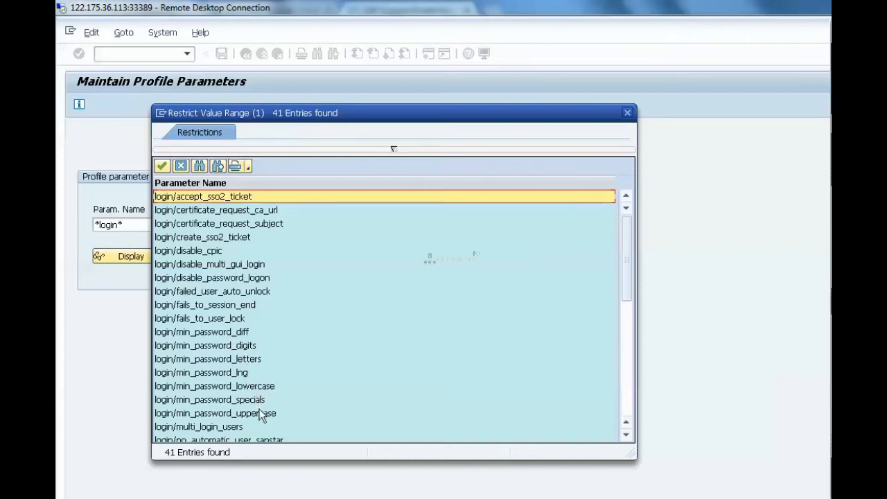
# - View the attributes and documentation of the profile parameter login/fails_to_user_lock and return to the parameter selection
pyautogui.doubleClick(225, 318)
pyautogui.click(127, 255)
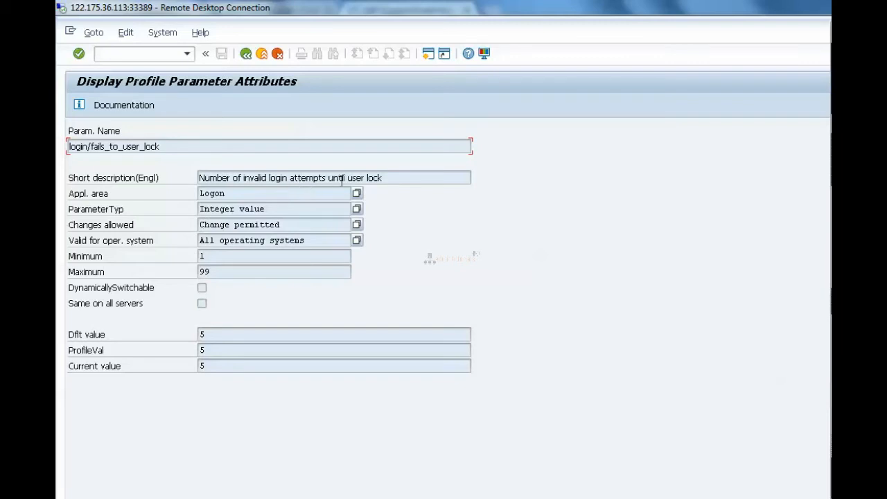
pyautogui.click(134, 104)
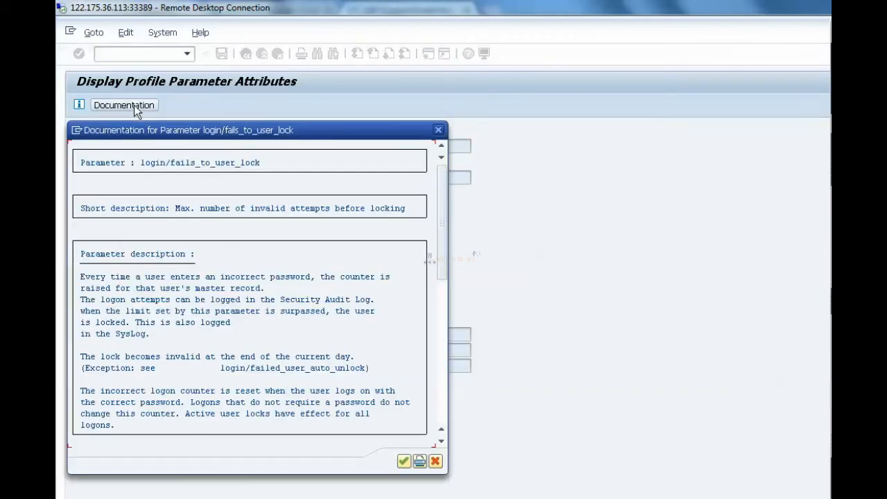
pyautogui.moveTo(216, 134); pyautogui.dragTo(559, 105)
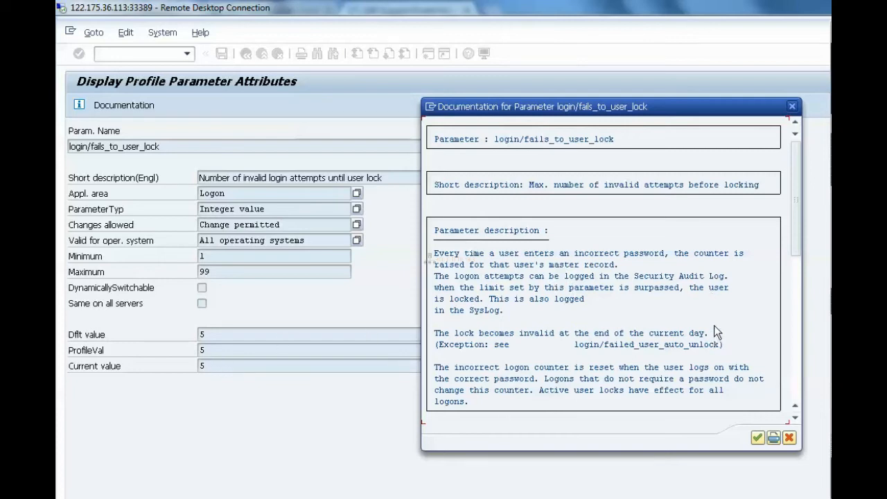
pyautogui.moveTo(796, 239); pyautogui.dragTo(799, 404)
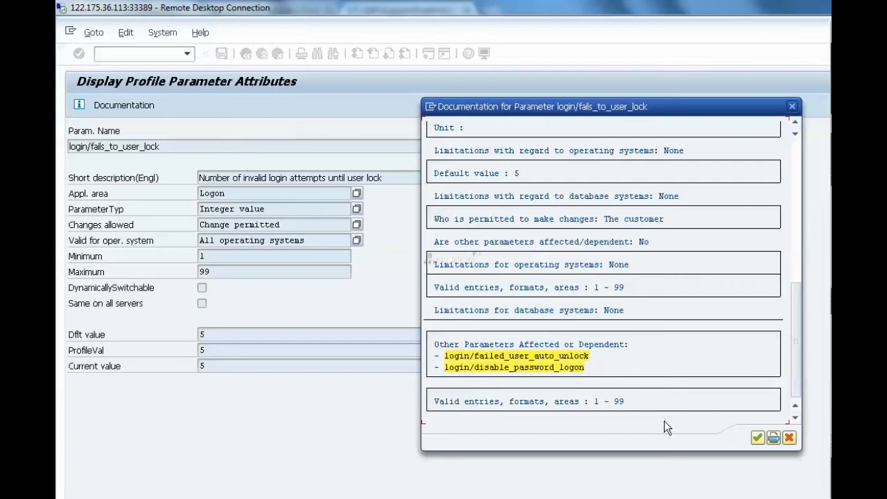
pyautogui.click(758, 437)
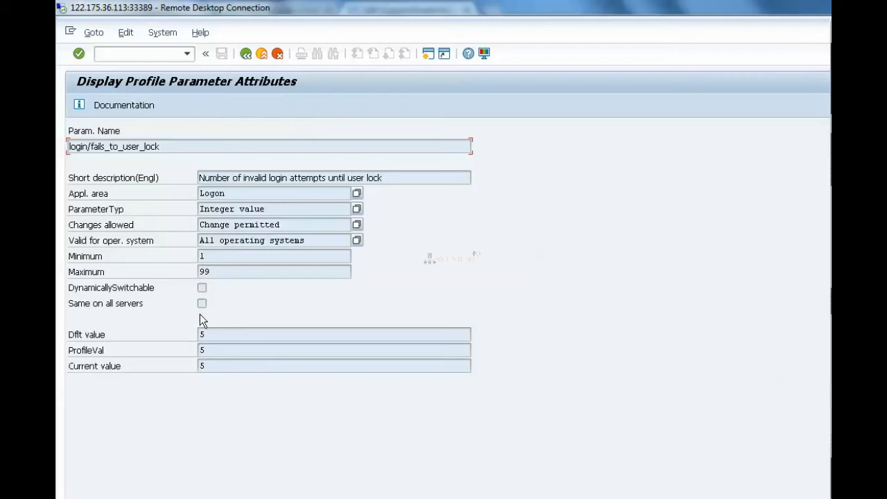
pyautogui.click(245, 55)
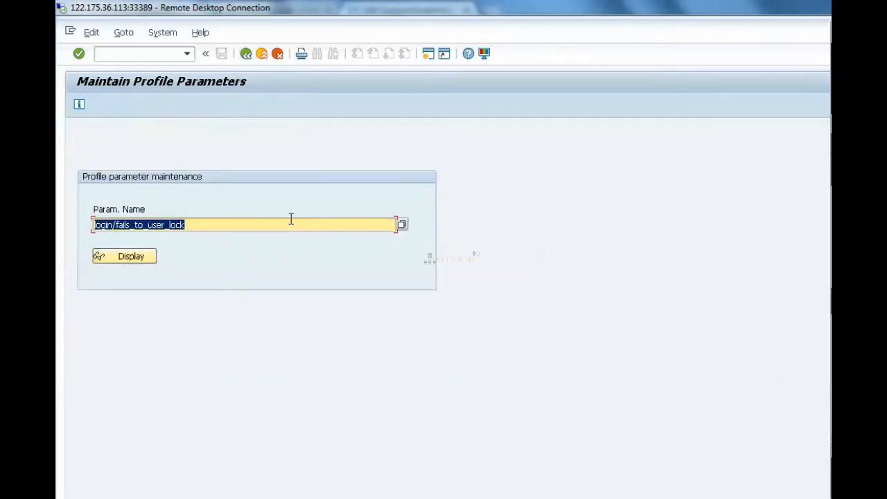
# - Replace the parameter name with *login* and list the matching profile parameters again
pyautogui.click(262, 229)
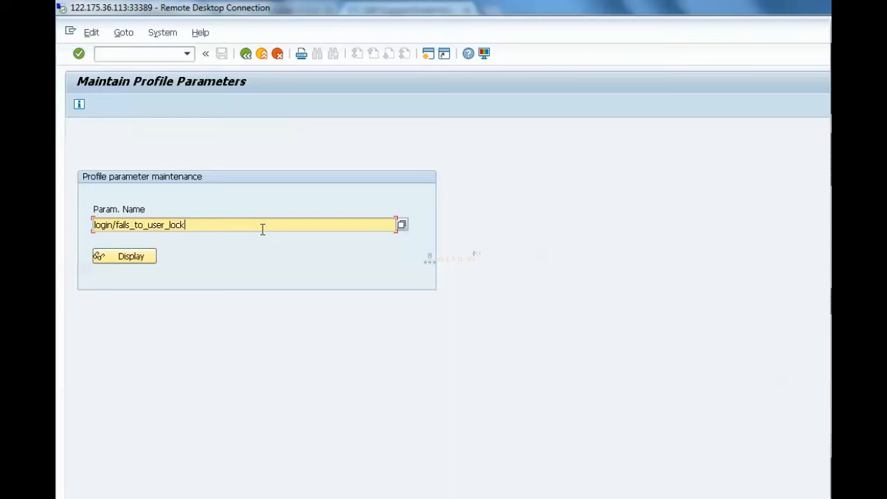
pyautogui.press('BackSpace')
pyautogui.press('BackSpace')
pyautogui.press('BackSpace')
pyautogui.press('BackSpace')
pyautogui.press('BackSpace')
pyautogui.press('BackSpace')
pyautogui.press('BackSpace')
pyautogui.press('BackSpace')
pyautogui.press('BackSpace')
pyautogui.press('BackSpace')
pyautogui.press('BackSpace')
pyautogui.press('BackSpace')
pyautogui.press('BackSpace')
pyautogui.press('BackSpace')
pyautogui.press('BackSpace')
pyautogui.press('BackSpace')
pyautogui.press('BackSpace')
pyautogui.press('BackSpace')
pyautogui.press('BackSpace')
pyautogui.press('BackSpace')
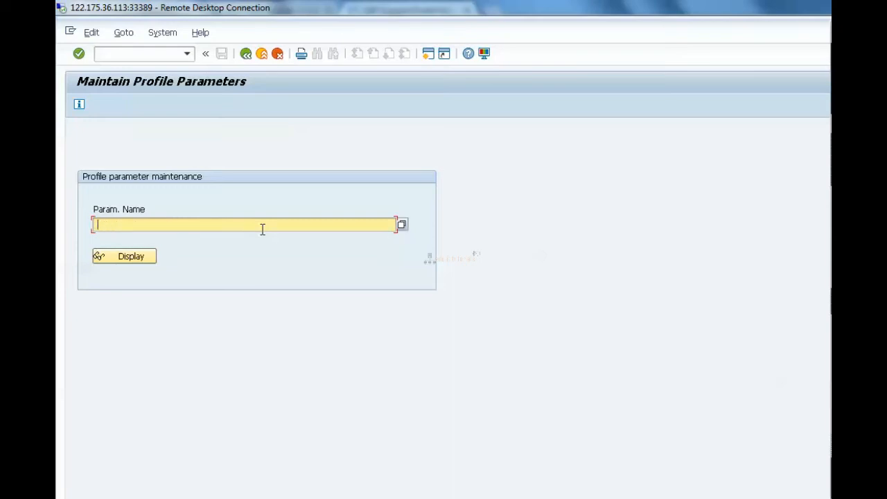
pyautogui.write('*login*')
pyautogui.press('F4')
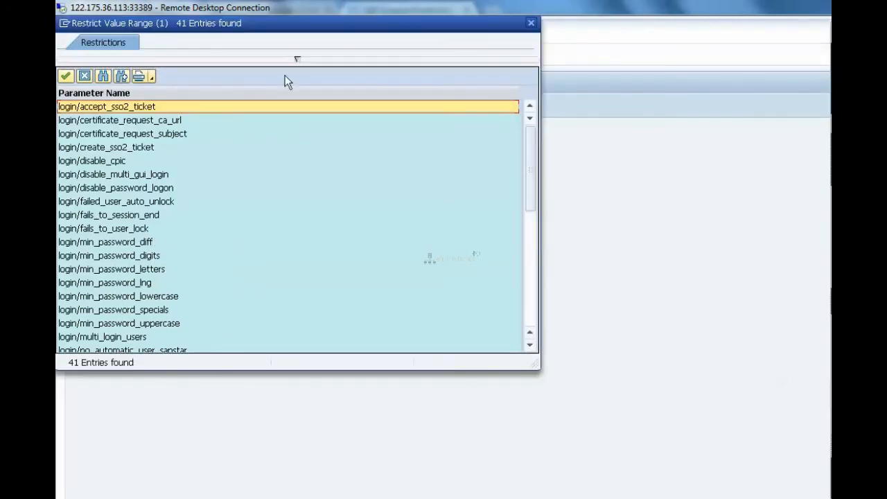
pyautogui.moveTo(343, 25); pyautogui.dragTo(417, 31)
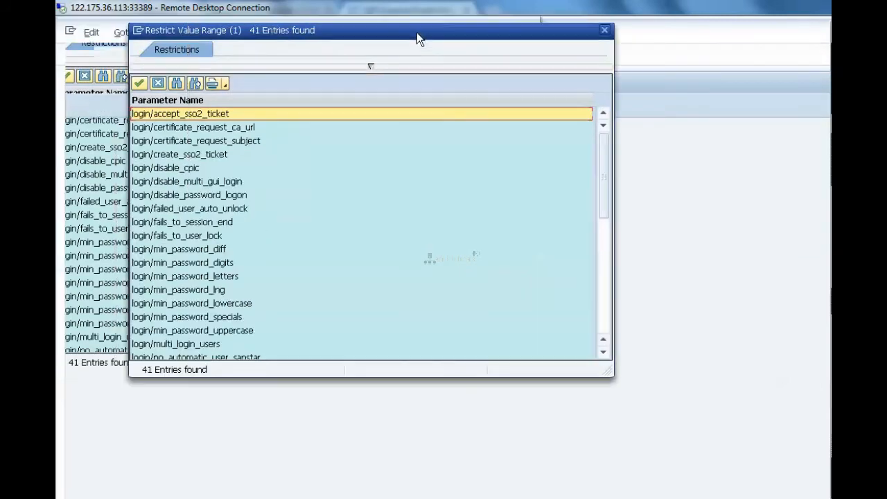
# - Examine the login parameters one by one from login/min_password_digits down to login/password_logon_usergroup
pyautogui.click(220, 268)
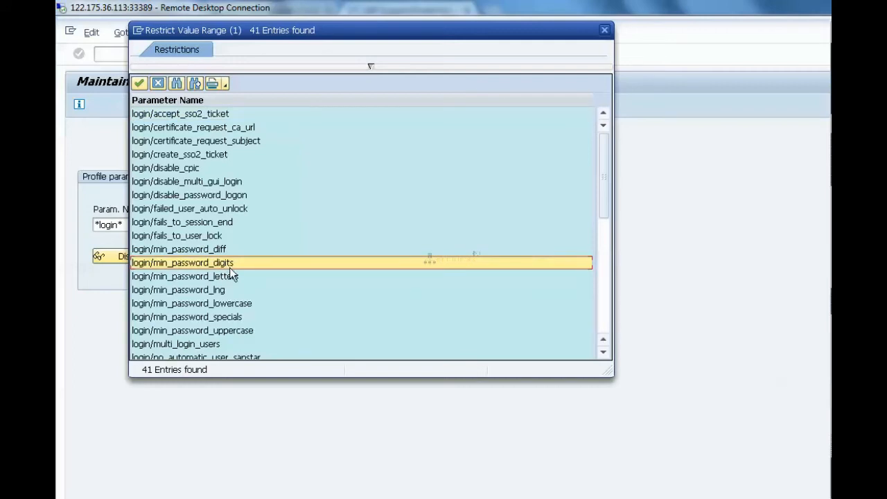
pyautogui.press('Down')
pyautogui.press('Down')
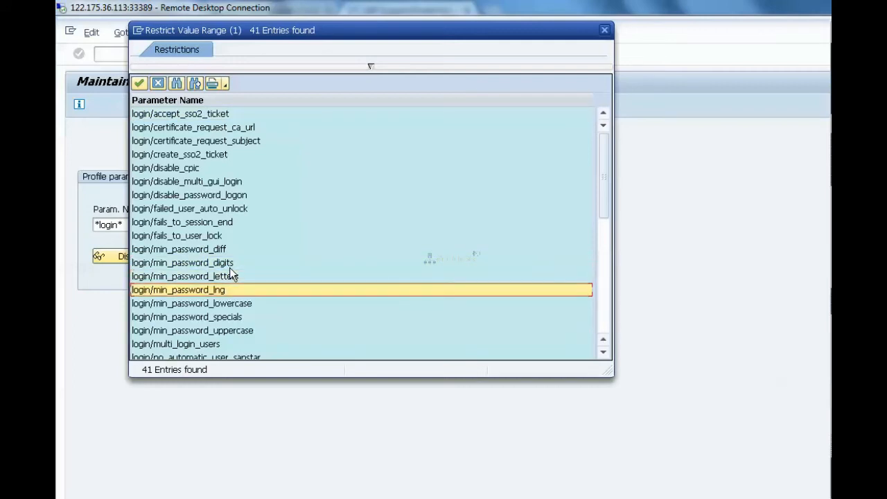
pyautogui.press('Up')
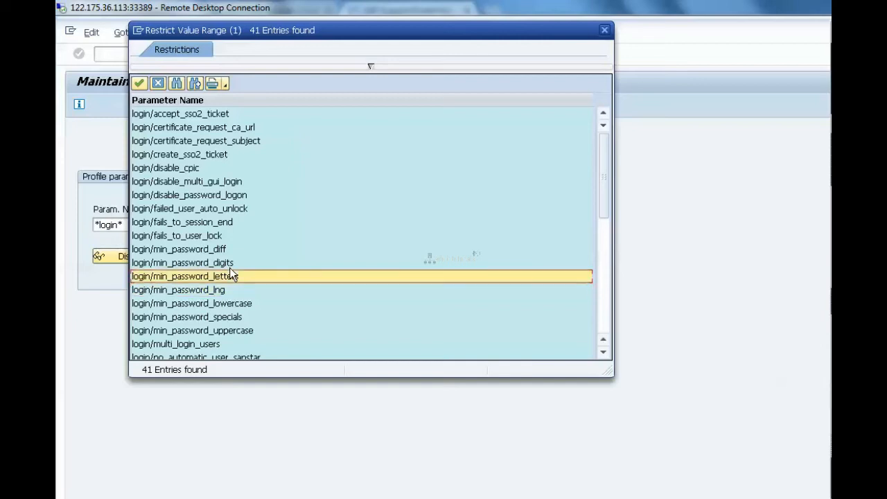
pyautogui.press('Down')
pyautogui.press('Down')
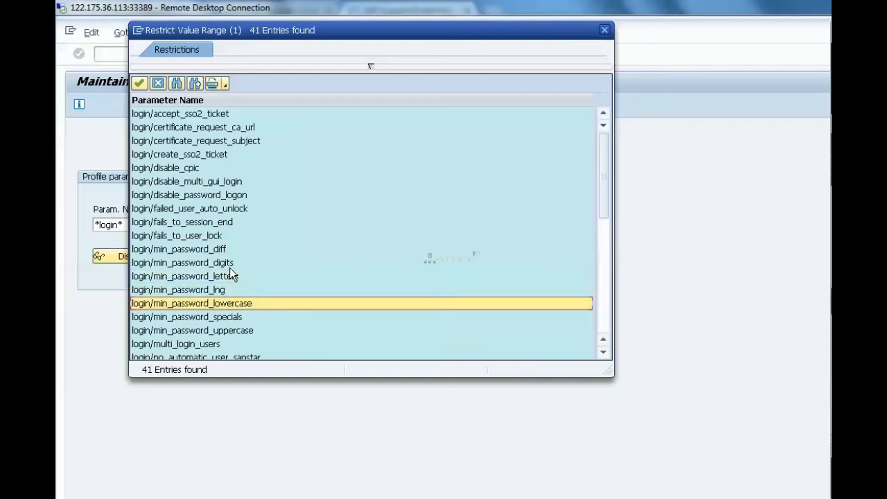
pyautogui.press('Down')
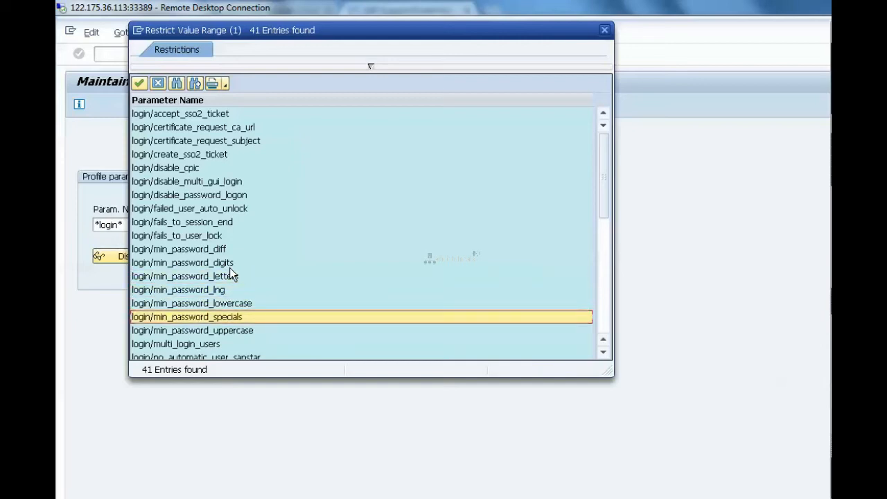
pyautogui.press('Down')
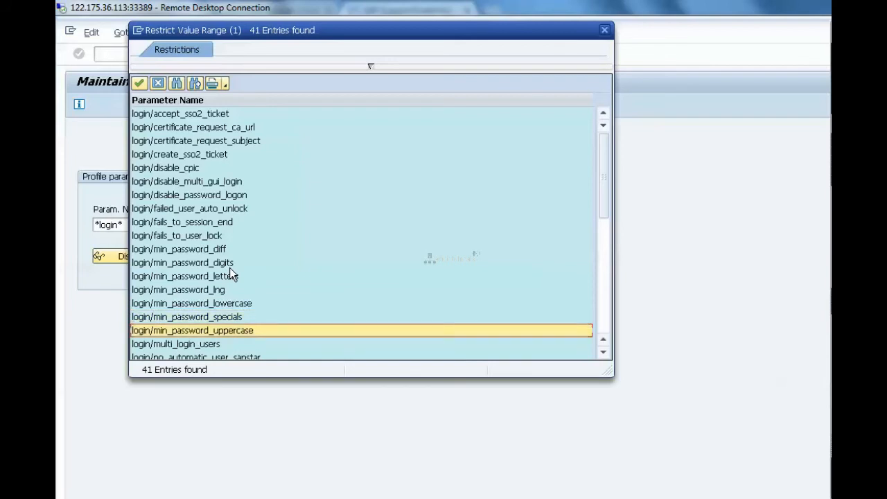
pyautogui.press('Down')
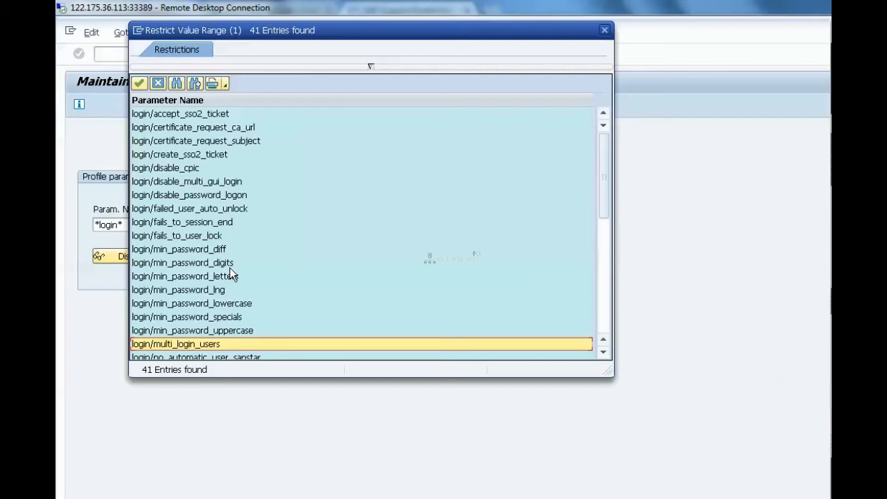
pyautogui.press('Down')
pyautogui.press('Down')
pyautogui.press('Down')
pyautogui.press('Down')
pyautogui.press('Down')
pyautogui.press('Down')
pyautogui.press('Down')
pyautogui.press('Down')
pyautogui.press('Down')
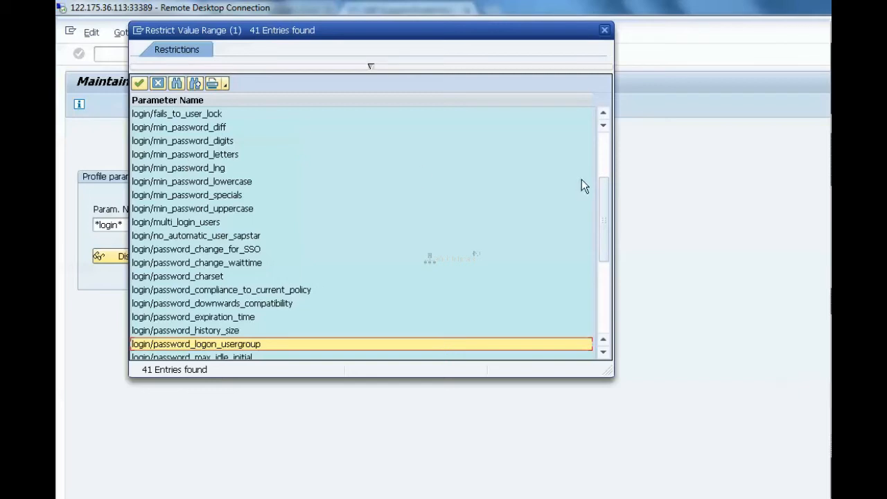
# - Review login/no_automatic_user_sapstar and login/multi_login_users in the list, then close it and return to SAP Easy Access
pyautogui.click(603, 146)
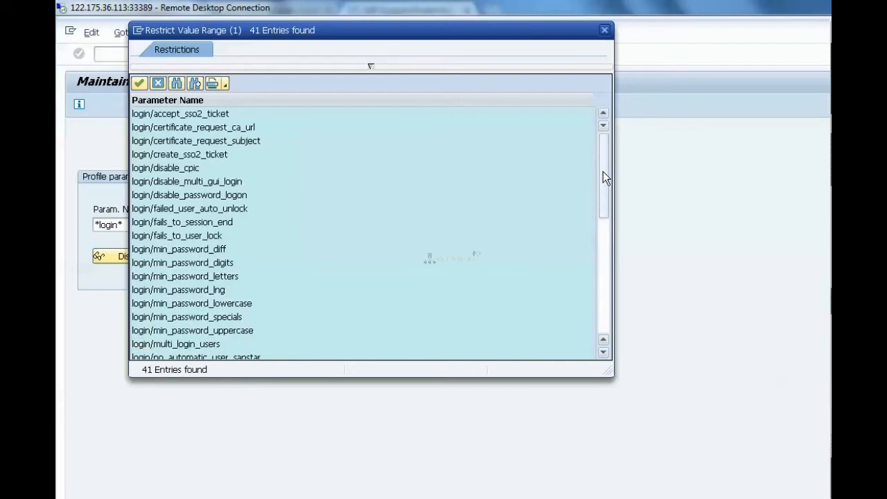
pyautogui.moveTo(605, 175); pyautogui.dragTo(609, 220)
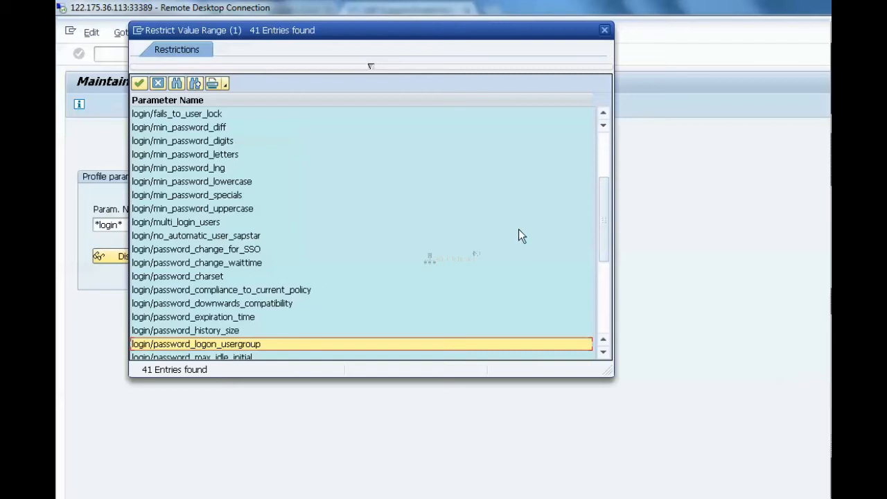
pyautogui.click(255, 236)
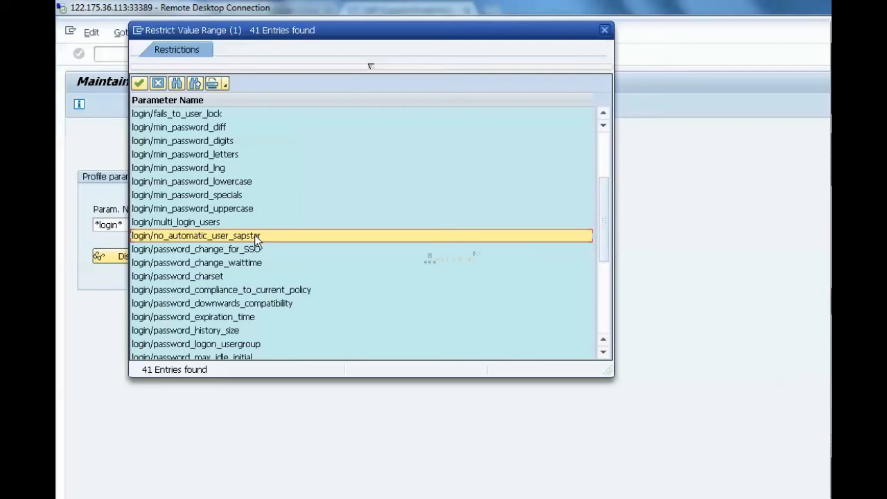
pyautogui.click(182, 227)
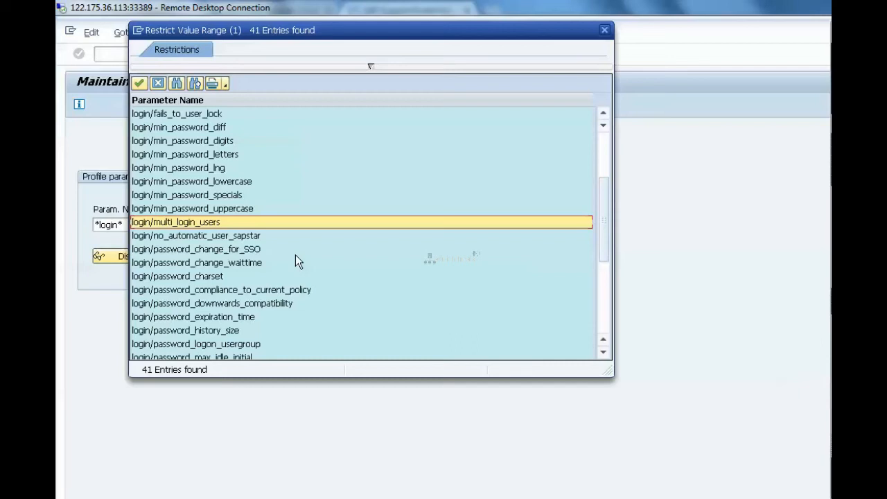
pyautogui.click(604, 30)
pyautogui.click(247, 54)
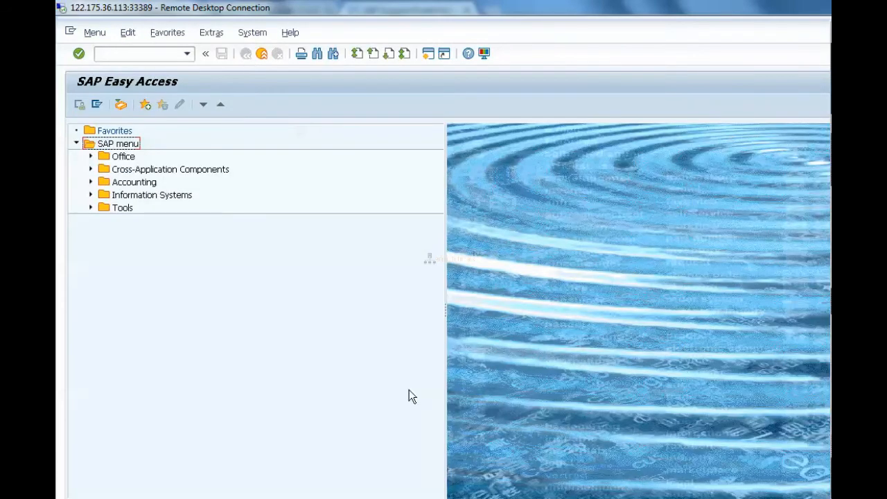
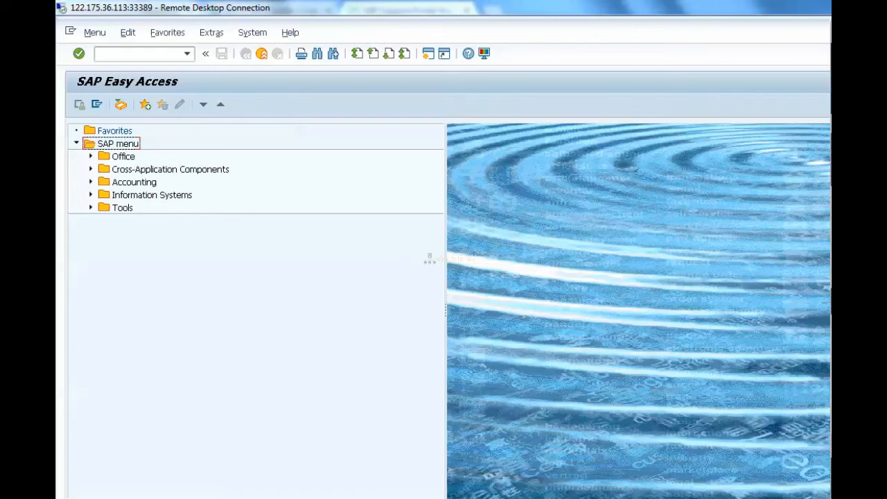
# - Switch to Paint and start a text block below /etc/hosts with separate DAY and NIGHT lines
pyautogui.hotkey('alt', 'Tab')
pyautogui.moveTo(171, 252); pyautogui.dragTo(456, 364)
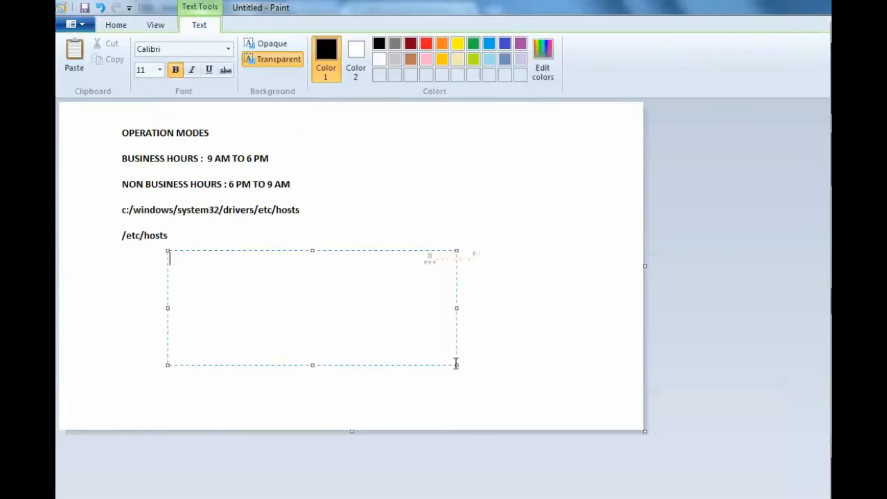
pyautogui.write('DAY')
pyautogui.press('Return')
pyautogui.press('Return')
pyautogui.write('NIGHT')
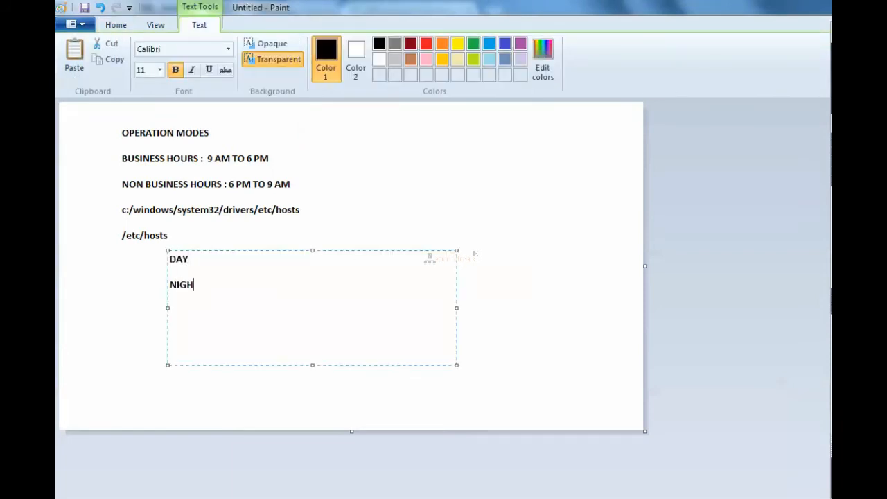
# - Extend the DAY line with a dashed arrow and the hours 9 AM TO 6 PM
pyautogui.press('Up')
pyautogui.press('Up')
pyautogui.write('---------->')
pyautogui.write('9 AM TO 6 PM')
# - Extend the NIGHT line with a dashed arrow and the hours 6PM TO 9 AM, adding blank lines below
pyautogui.press('Down')
pyautogui.press('Down')
pyautogui.write('---------->')
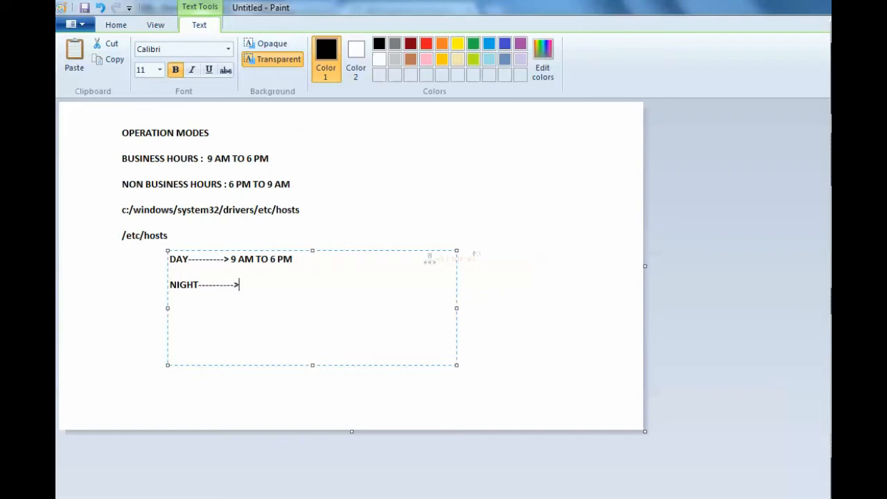
pyautogui.write('6PM TO 9 AM')
pyautogui.press('Return')
pyautogui.press('Return')
# - Append a second dashed arrow and the text ADJUST MY DIA AND BTC to the DAY line
pyautogui.press('Up')
pyautogui.press('Up')
pyautogui.press('Up')
pyautogui.press('Up')
pyautogui.press('Right')
pyautogui.press('Right')
pyautogui.press('Right')
pyautogui.press('Down')
pyautogui.press('Up')
pyautogui.press('Up')
pyautogui.press('Right')
pyautogui.press('Right')
pyautogui.press('Right')
pyautogui.press('Right')
pyautogui.press('Right')
pyautogui.press('Right')
pyautogui.press('Right')
pyautogui.press('Right')
pyautogui.press('Right')
pyautogui.press('Right')
pyautogui.press('Right')
pyautogui.press('Right')
pyautogui.press('Right')
pyautogui.press('Right')
pyautogui.press('Right')
pyautogui.press('Right')
pyautogui.press('Right')
pyautogui.press('Right')
pyautogui.press('Right')
pyautogui.press('Right')
pyautogui.press('Right')
pyautogui.press('Left')
pyautogui.write('---------->A')
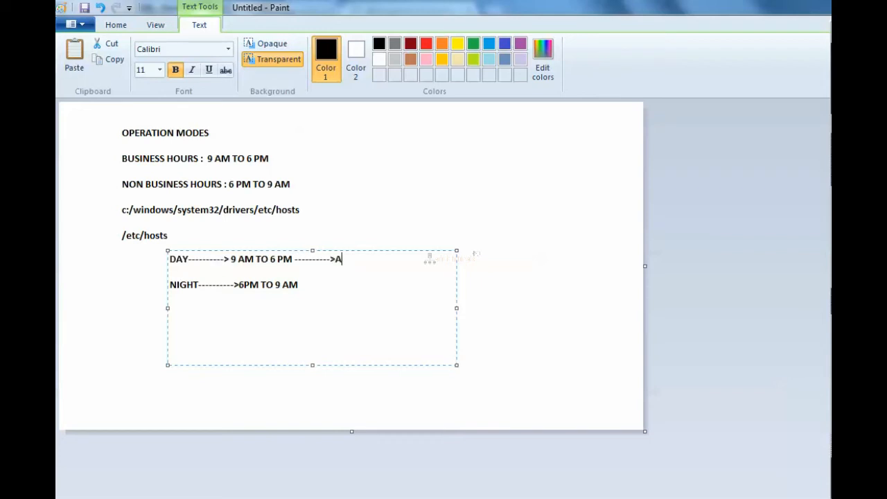
pyautogui.write('DJUST MY DIA AND BTC')
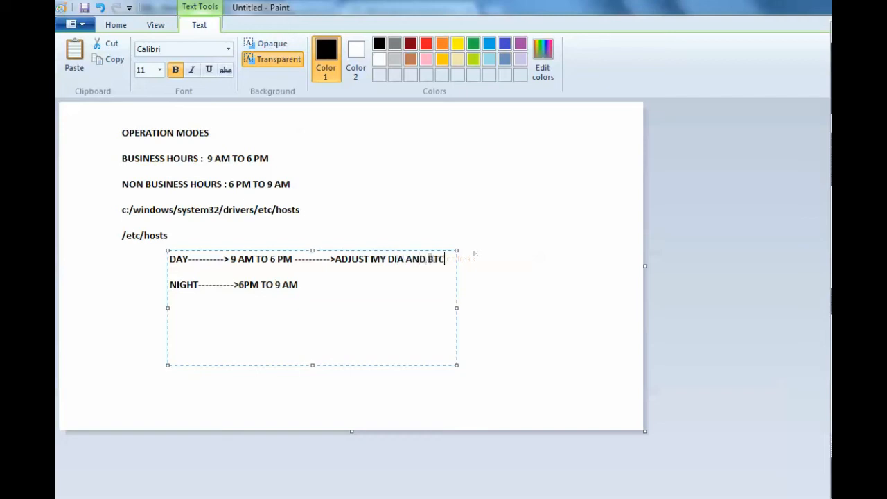
# - Widen the text box and finish the DAY line with WP 'S 25 DIA AND 5 BTC
pyautogui.moveTo(456, 307); pyautogui.dragTo(607, 329)
pyautogui.write('WPO')
pyautogui.press('BackSpace')
pyautogui.press('BackSpace')
pyautogui.press('BackSpace')
pyautogui.press('BackSpace')
pyautogui.press('BackSpace')
pyautogui.write('WP')
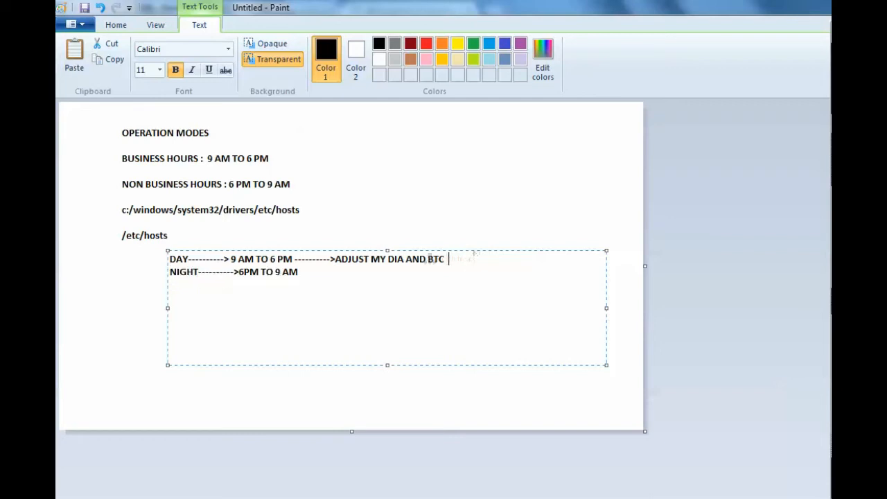
pyautogui.write(" 'S")
pyautogui.write('25 DIA AN D')
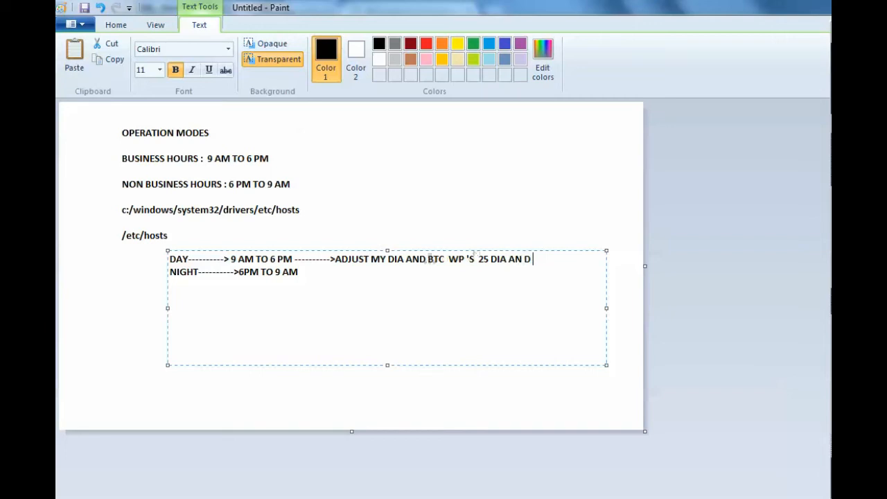
pyautogui.press('BackSpace')
pyautogui.write('D 5 BTC')
# - Append a dashed arrow and the text 5 DIA AND 25 BTC ADJUST to the NIGHT line
pyautogui.press('Down')
pyautogui.write('------------> 5 DIA')
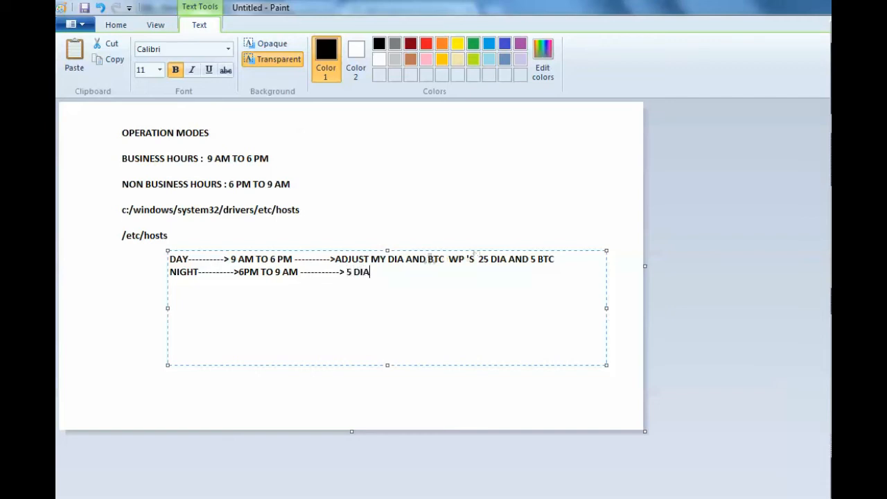
pyautogui.write(' AND 25 BTC    ADJUST')
# - Add the line OPERATION MODE SWITCH below the NIGHT line
pyautogui.press('Left')
pyautogui.press('Left')
pyautogui.press('Left')
pyautogui.press('Left')
pyautogui.press('Left')
pyautogui.press('Left')
pyautogui.press('Left')
pyautogui.press('Left')
pyautogui.press('Left')
pyautogui.press('Left')
pyautogui.press('Left')
pyautogui.press('Left')
pyautogui.press('Left')
pyautogui.press('Left')
pyautogui.press('Left')
pyautogui.press('Left')
pyautogui.press('Left')
pyautogui.press('Left')
pyautogui.press('Left')
pyautogui.press('Left')
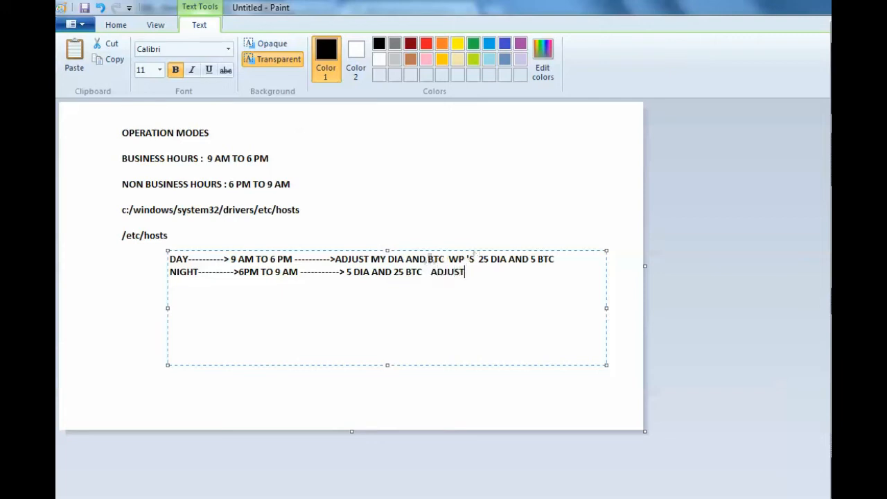
pyautogui.press('Left')
pyautogui.press('Left')
pyautogui.press('Left')
pyautogui.press('Left')
pyautogui.press('Left')
pyautogui.press('Left')
pyautogui.press('Left')
pyautogui.press('Left')
pyautogui.press('Left')
pyautogui.press('Left')
pyautogui.press('Left')
pyautogui.press('Left')
pyautogui.press('Left')
pyautogui.press('Left')
pyautogui.press('Left')
pyautogui.press('Left')
pyautogui.press('Left')
pyautogui.press('Left')
pyautogui.press('Left')
pyautogui.press('Left')
pyautogui.write('OPERATION MODE SWITCH')
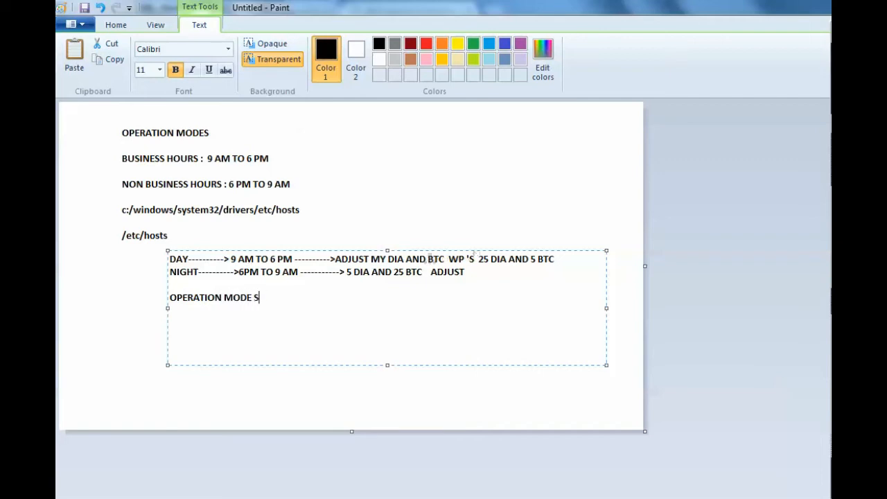
# - Add the transaction code RZ04 on its own line below OPERATION MODE SWITCH, followed by blank lines
pyautogui.press('Return')
pyautogui.press('Return')
pyautogui.press('Return')
pyautogui.press('Return')
pyautogui.write('RZ04')
pyautogui.press('Return')
pyautogui.press('Return')
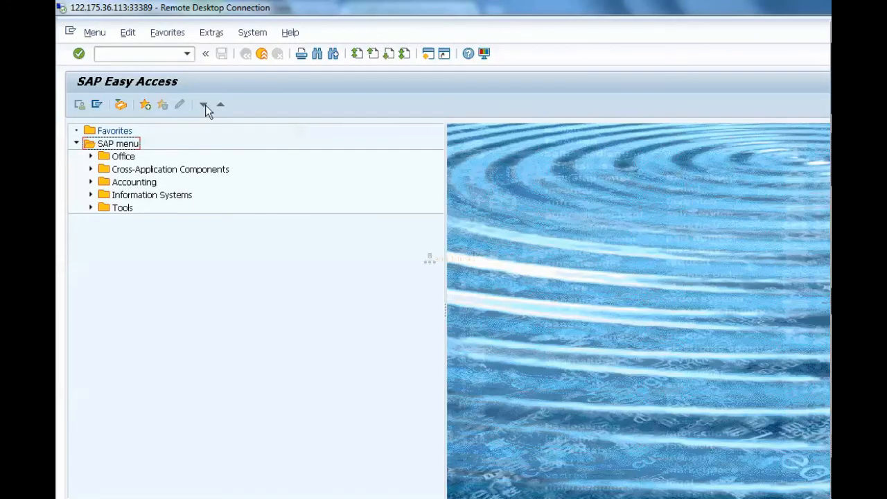
# - In the SAP session, open transaction RZ04 to view the operation modes and instances
pyautogui.click(145, 53)
pyautogui.write('/nrz04')
pyautogui.press('Return')
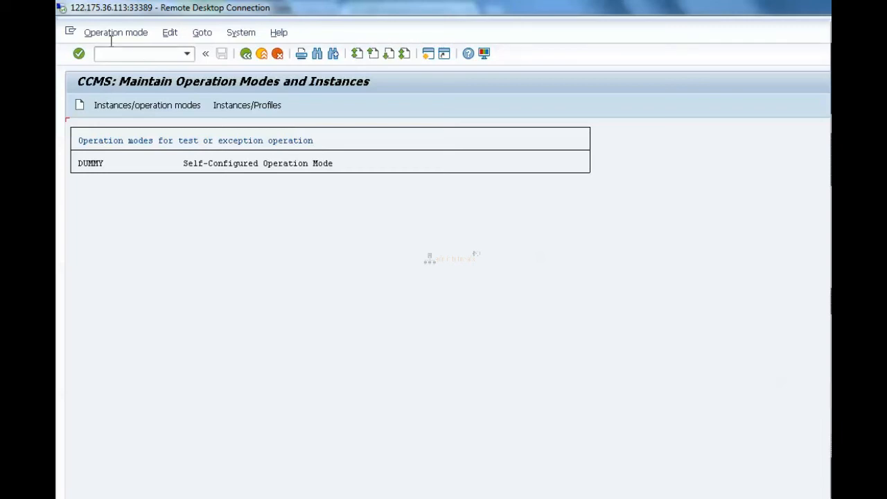
# - Go from the operation modes screen to profile editing with transaction RZ10
pyautogui.click(116, 54)
pyautogui.write('/nrz')
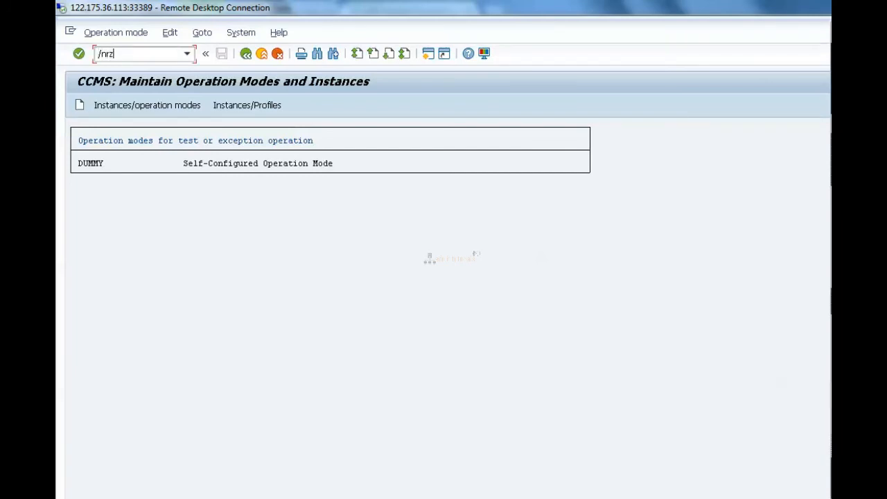
pyautogui.write('10')
pyautogui.press('Return')
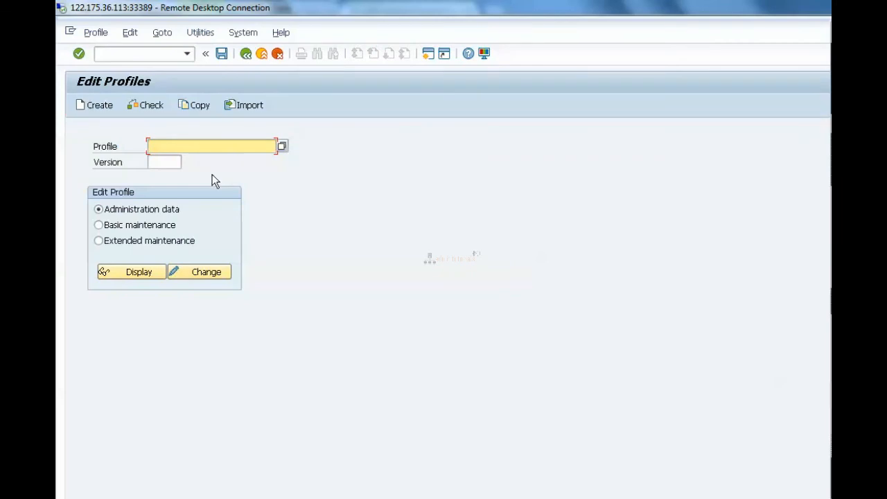
# - Open the instance profile HYD_DVEBMGS00_SAPBASISSRV for changing in extended maintenance
pyautogui.click(171, 241)
pyautogui.click(271, 146)
pyautogui.click(282, 148)
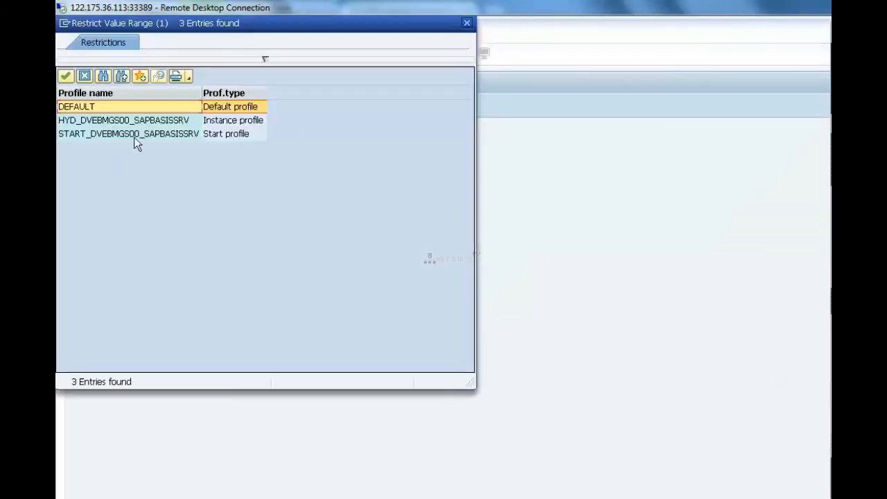
pyautogui.doubleClick(166, 122)
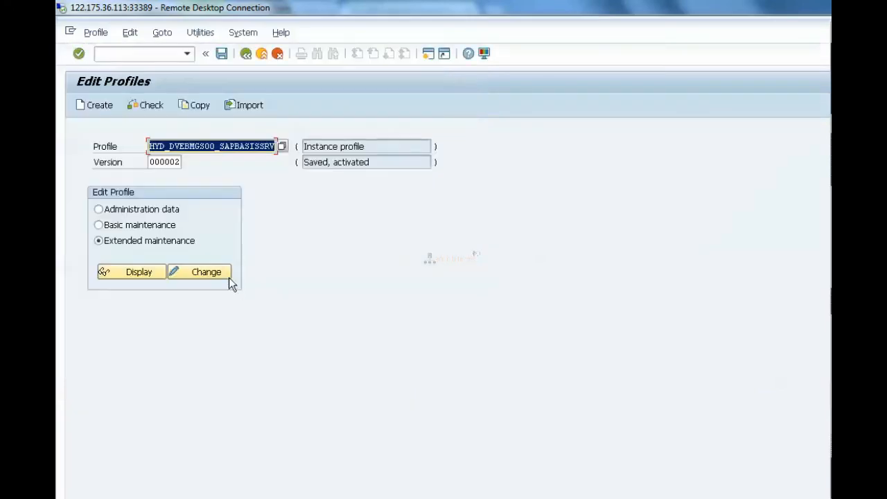
pyautogui.click(220, 273)
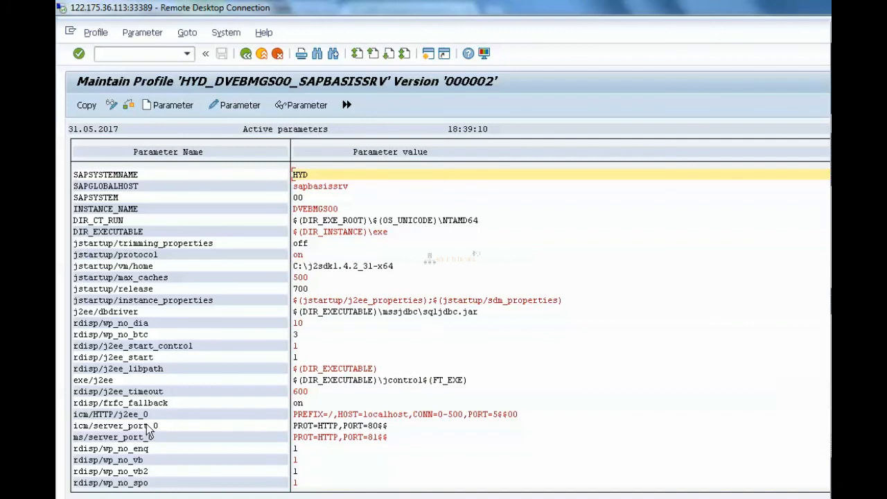
# - Set the parameter rdisp/wp_no_dia to 15, copy the value and return to the parameter list
pyautogui.doubleClick(137, 323)
pyautogui.click(111, 211)
pyautogui.press('BackSpace')
pyautogui.press('BackSpace')
pyautogui.write('15')
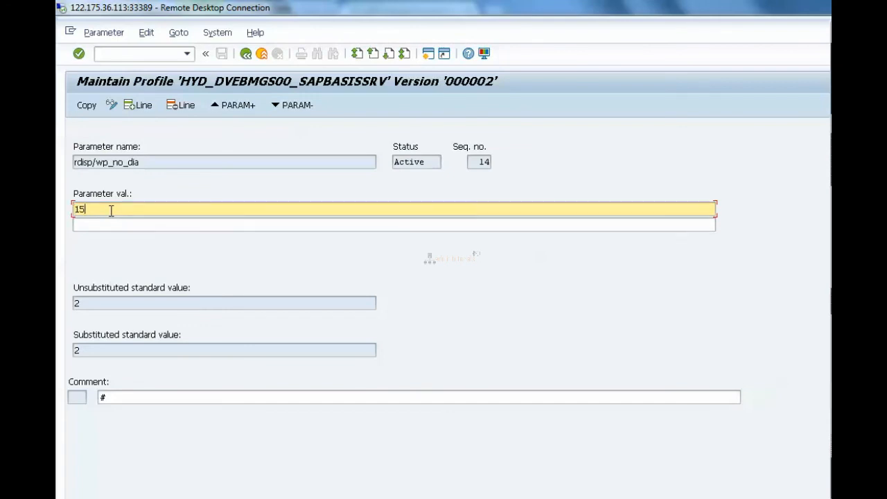
pyautogui.click(88, 106)
pyautogui.click(245, 54)
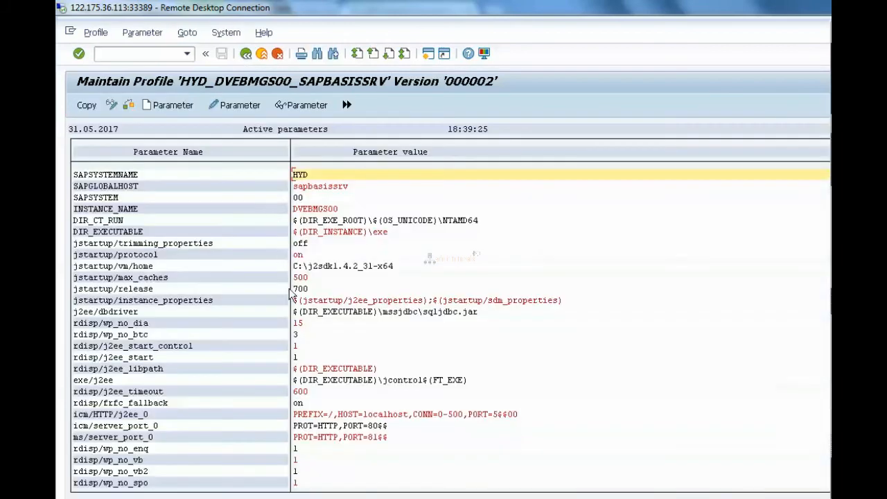
# - Set the parameter rdisp/wp_no_btc to 8, then copy the changes into the profile and return to Edit Profiles
pyautogui.doubleClick(142, 335)
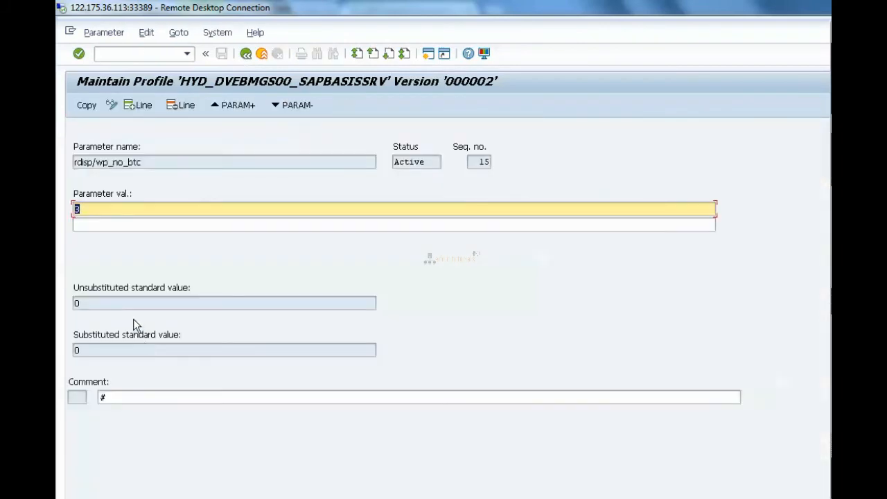
pyautogui.write('8')
pyautogui.click(87, 106)
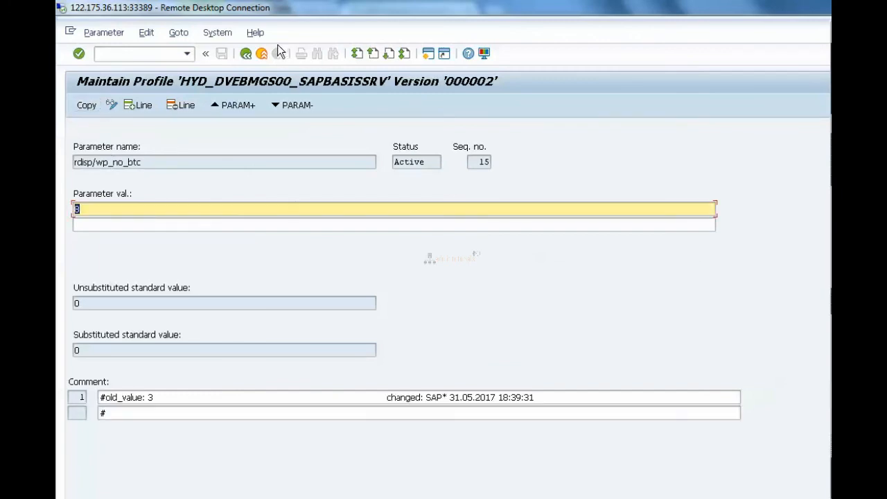
pyautogui.click(246, 55)
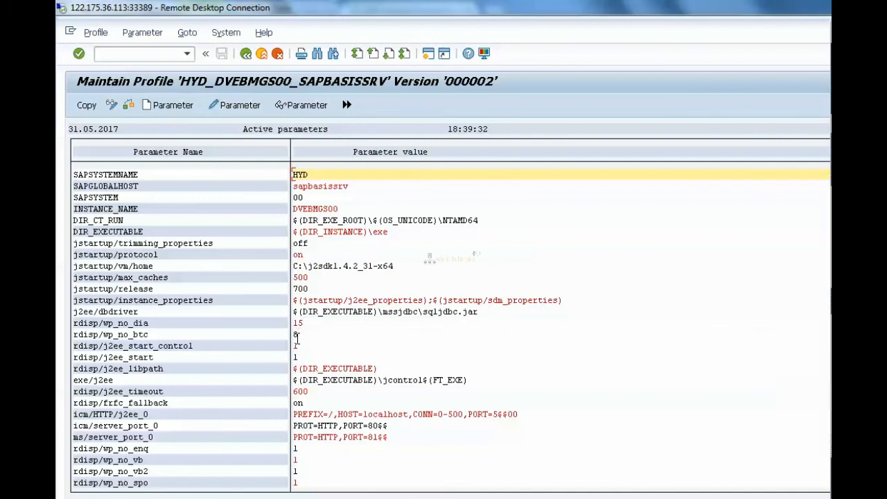
pyautogui.click(87, 104)
pyautogui.click(246, 55)
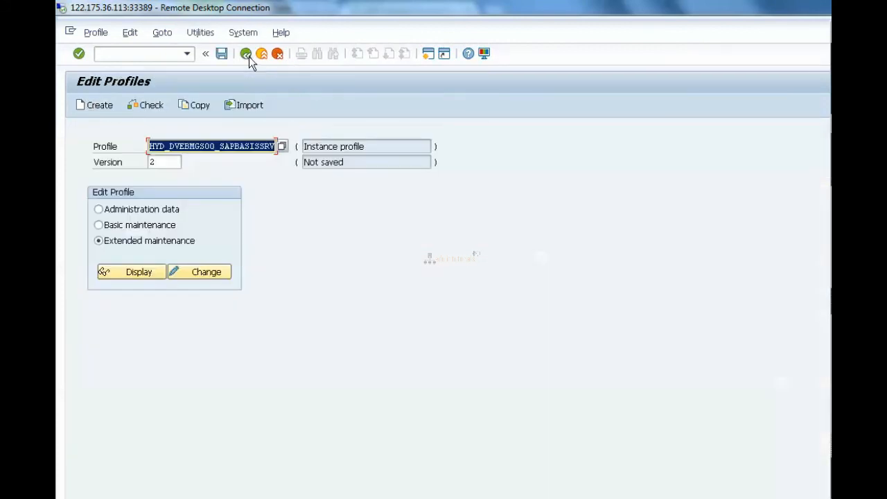
# - Save the instance profile, displaying the incorrect parameter values before leaving the check list
pyautogui.click(222, 54)
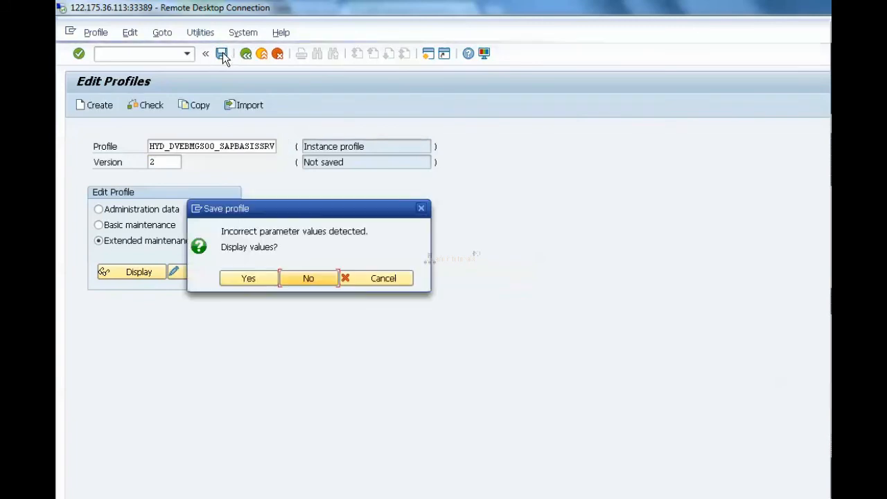
pyautogui.click(236, 283)
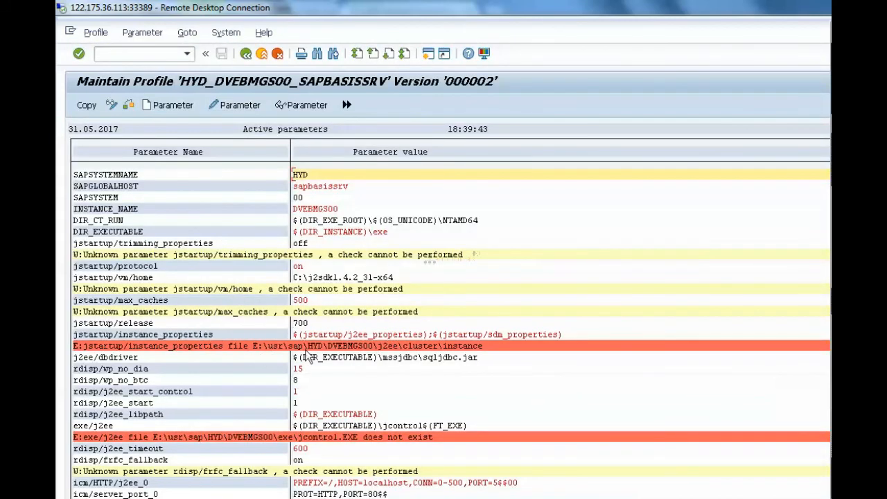
pyautogui.click(276, 435)
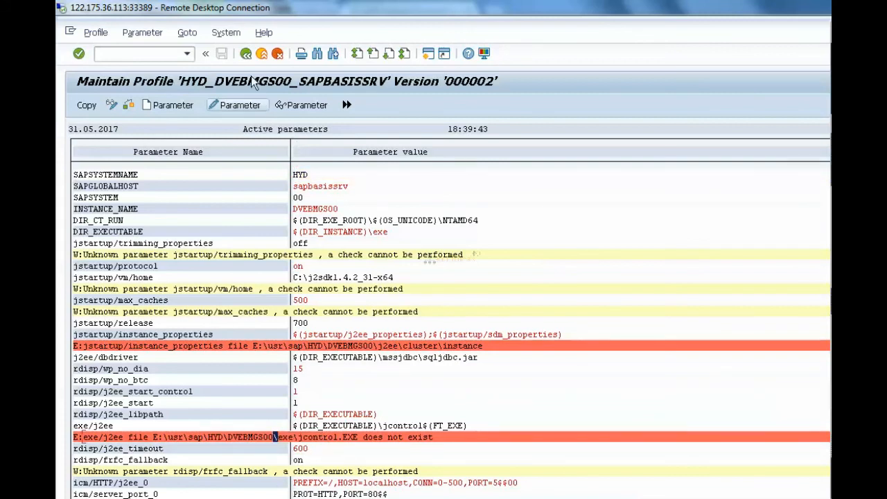
pyautogui.click(246, 58)
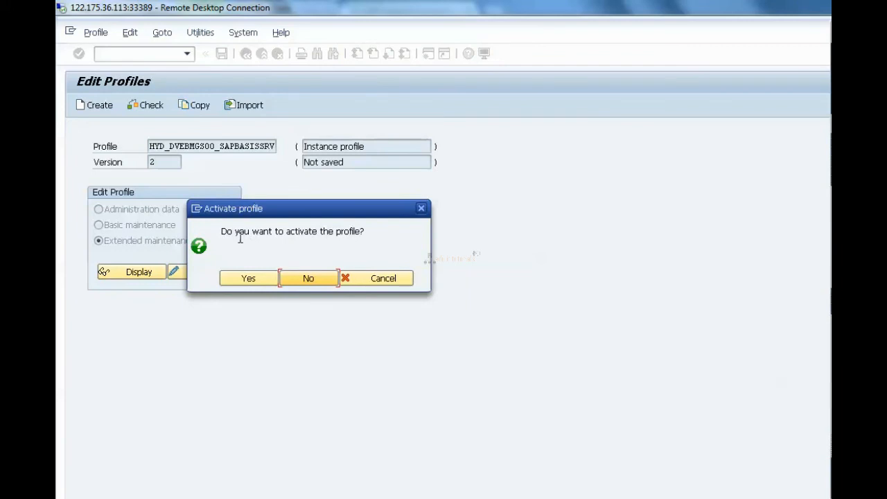
# - Activate the saved instance profile, acknowledge the messages and leave Edit Profiles
pyautogui.click(249, 280)
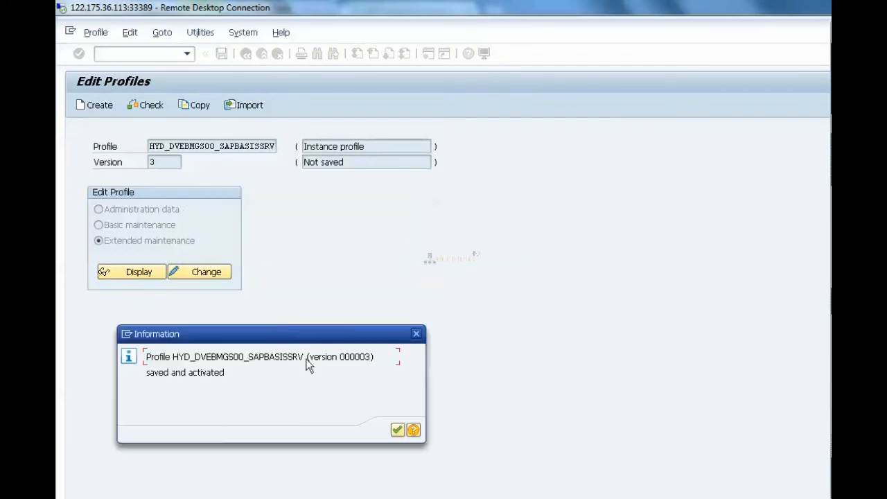
pyautogui.click(397, 430)
pyautogui.moveTo(323, 167); pyautogui.dragTo(424, 118)
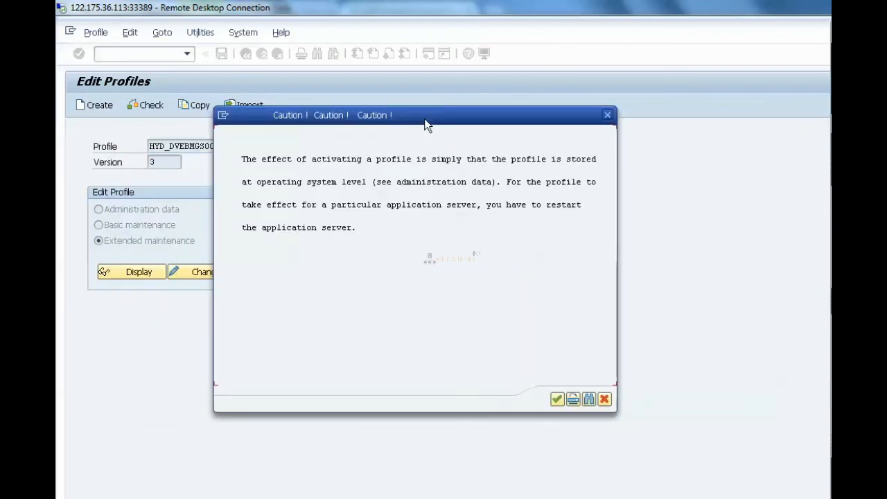
pyautogui.click(557, 400)
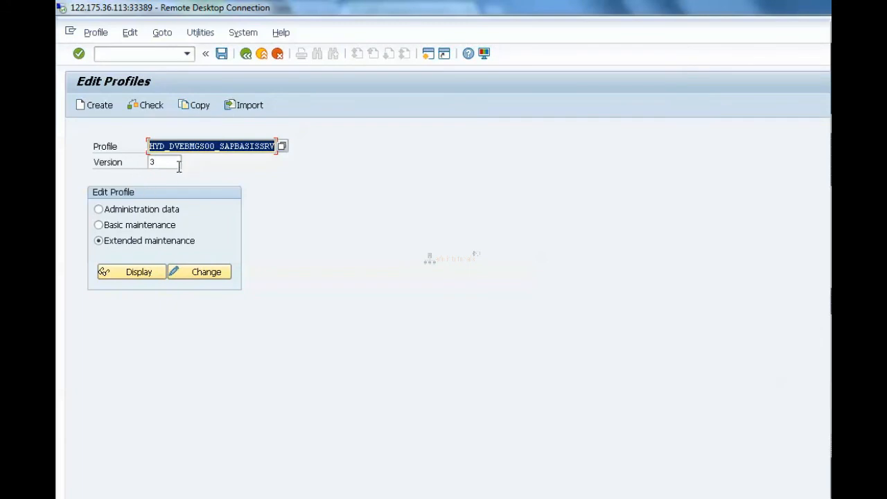
pyautogui.click(246, 55)
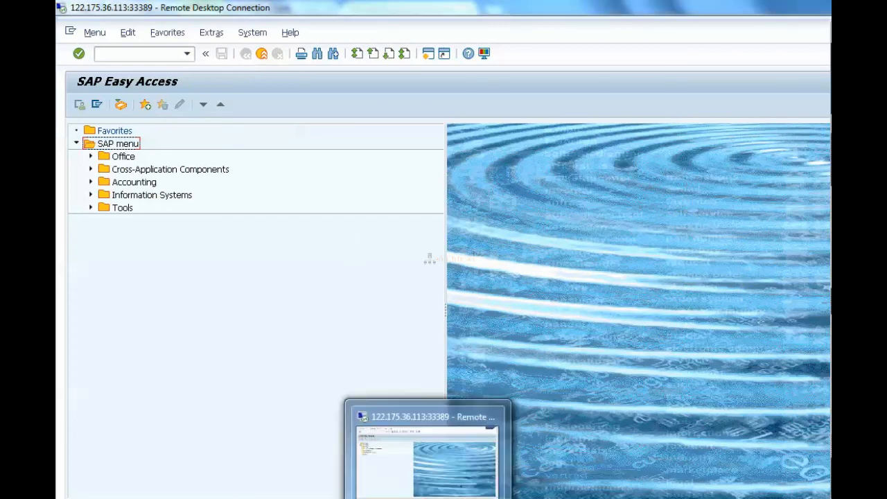
# - Switch to Paint and add the lines dia = 10 and btc = 5 below RZ04
pyautogui.click(419, 497)
pyautogui.write('dia')
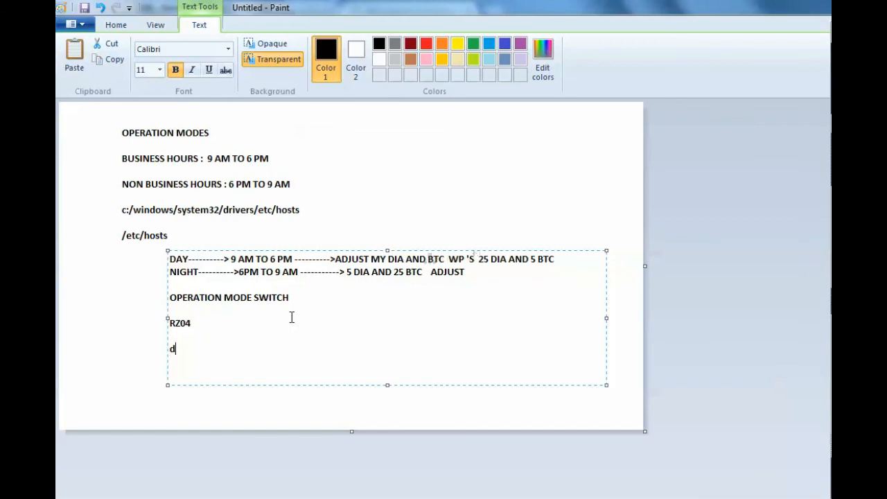
pyautogui.write('10')
pyautogui.press('Return')
pyautogui.write('bt')
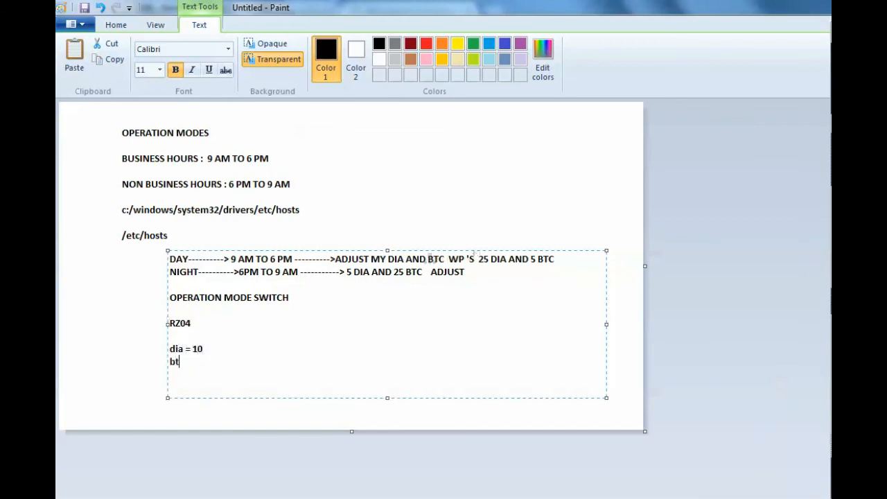
pyautogui.write('c = 5')
# - Extend the dia line with +5=15 and the btc line with +5=10, then start a new line
pyautogui.press('Up')
pyautogui.write('+5')
pyautogui.press('Down')
pyautogui.write('+5')
pyautogui.press('Right')
pyautogui.write('=15')
pyautogui.press('Down')
pyautogui.write('=10')
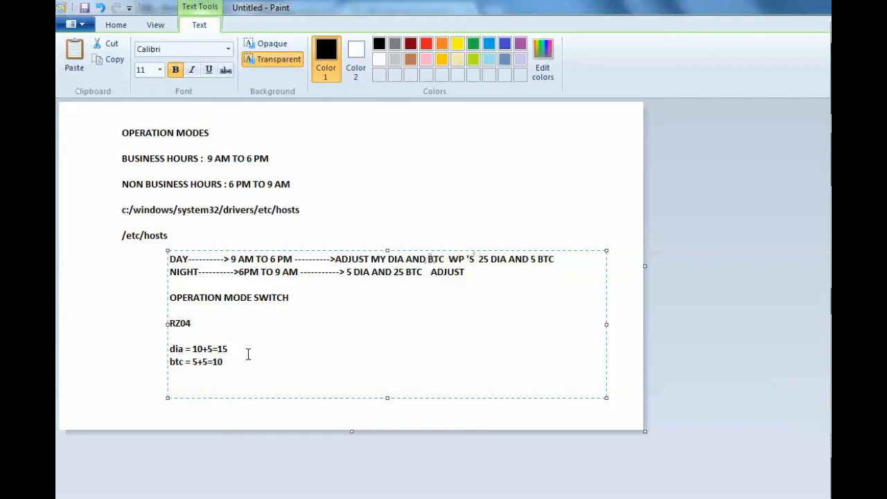
pyautogui.press('Return')
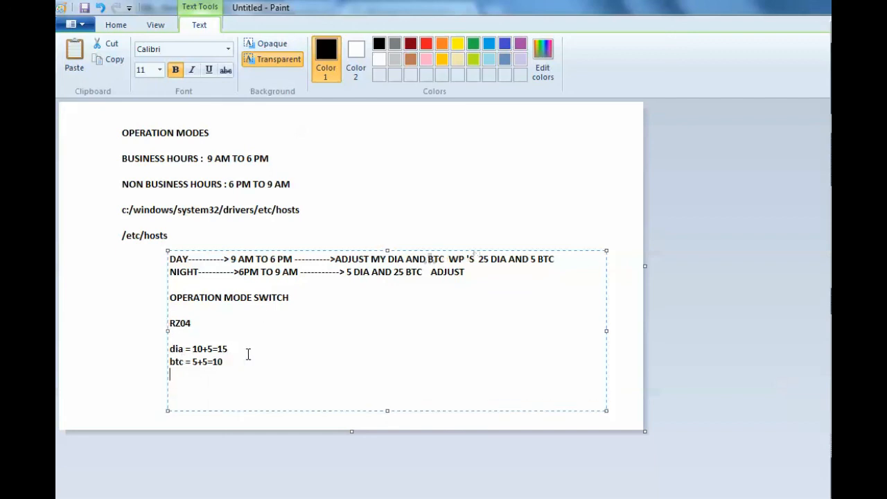